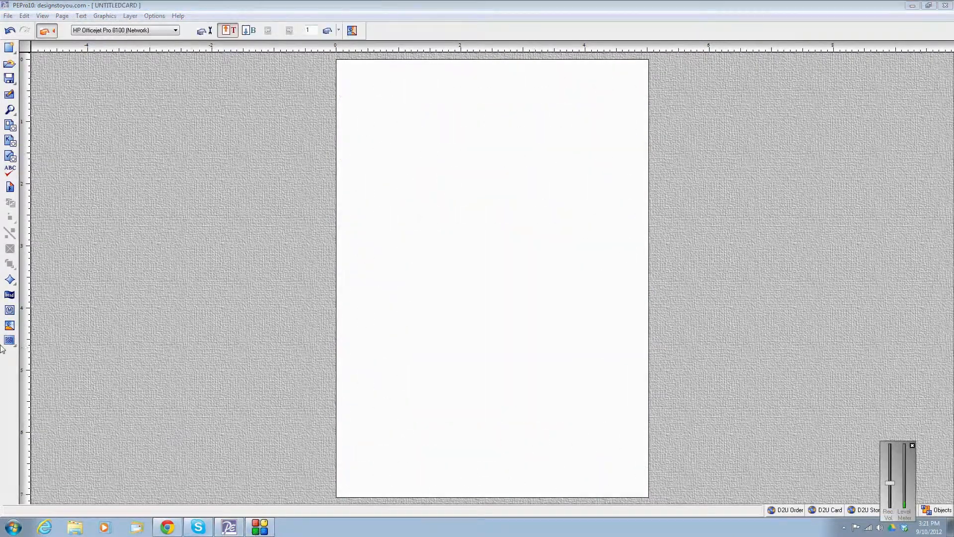
Add a text box in the cbd Animal Dings font at the page's upper edge, about 6.1 inches wide and 1.4 inches high
click(43, 340)
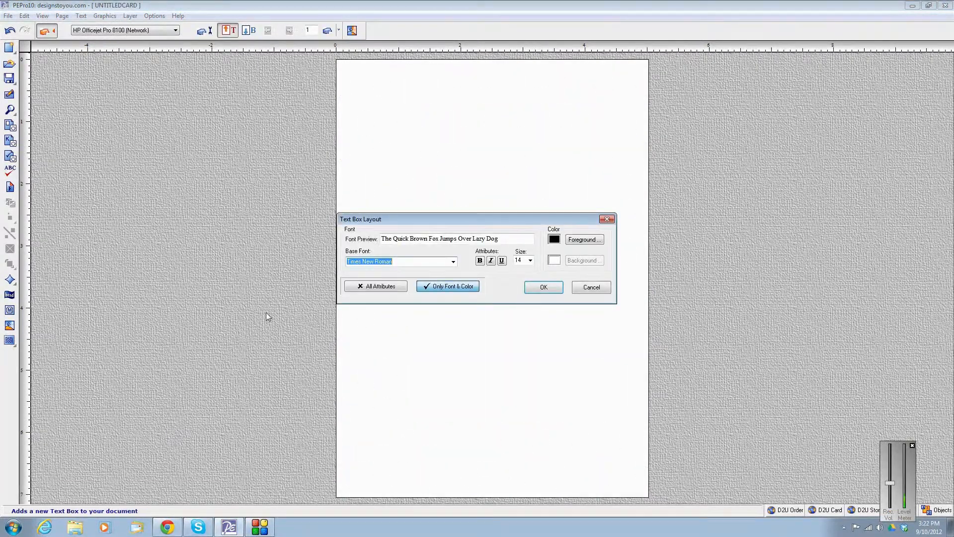
text(cbd Animal Dings)
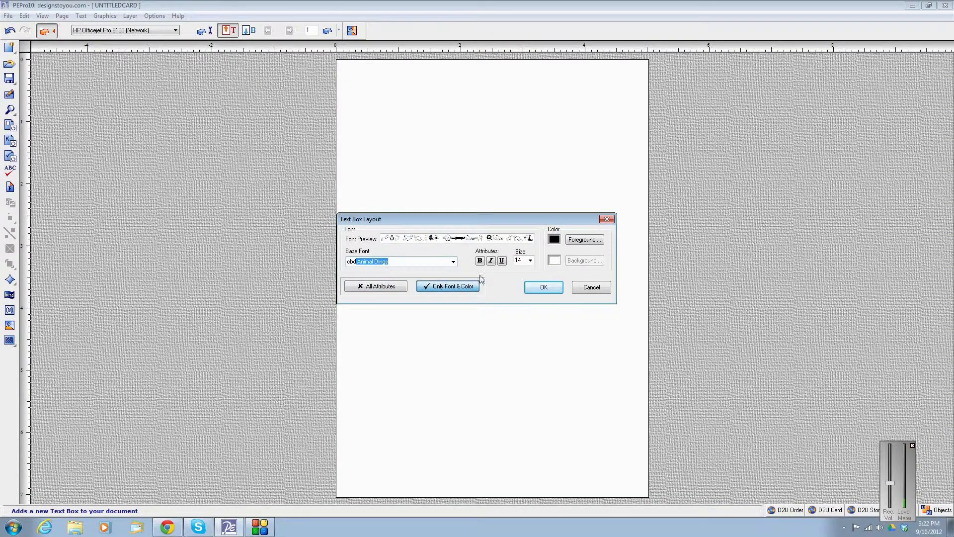
click(532, 294)
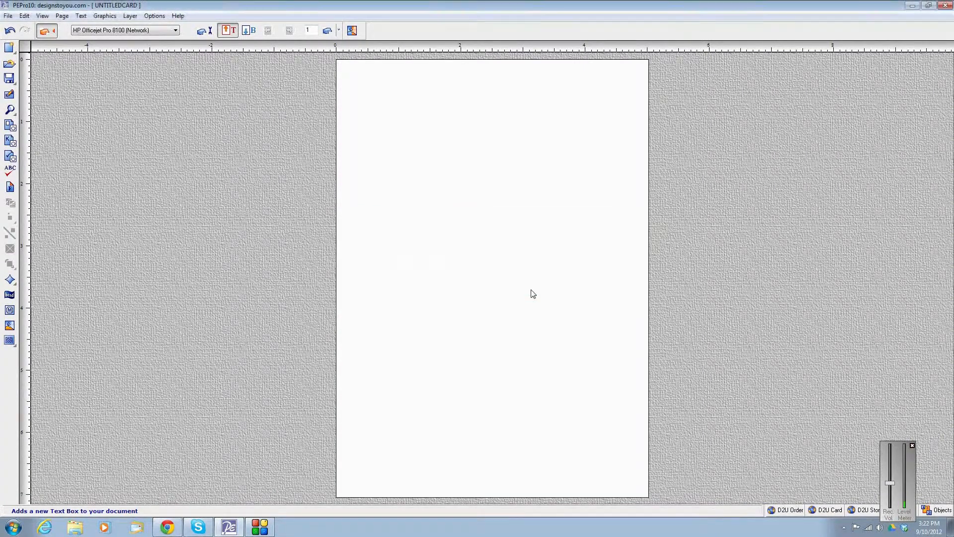
click(358, 103)
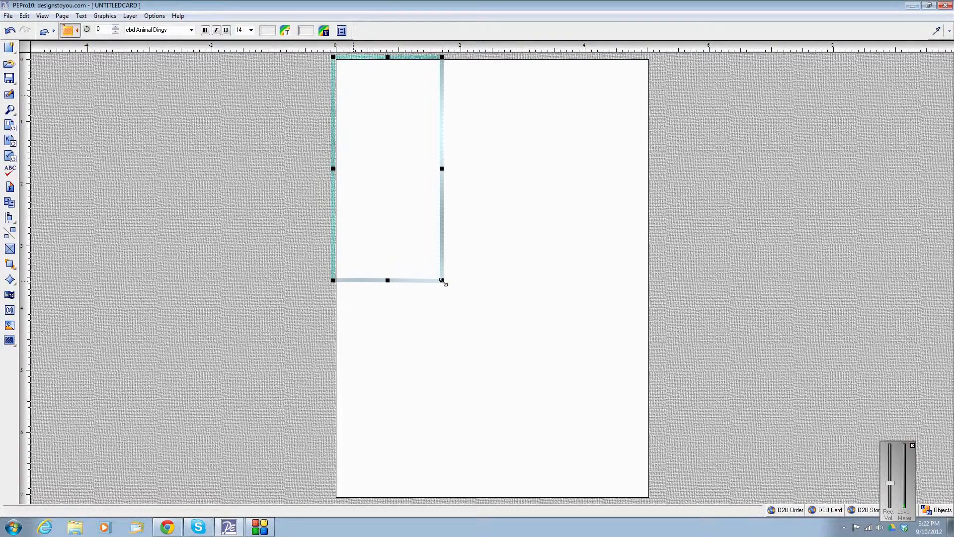
drag(441, 280, 712, 144)
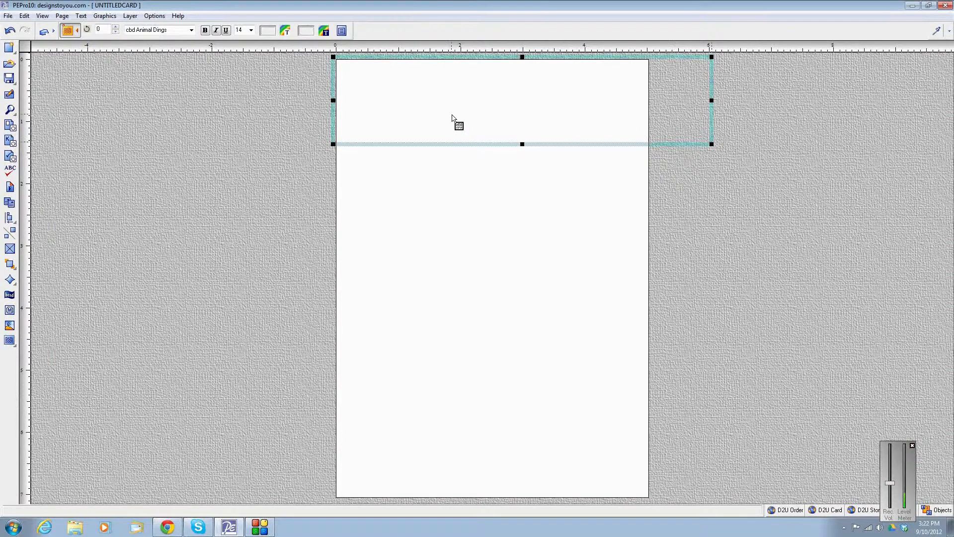
Insert a line of 13 butterfly characters into the text box using the character keyboard
click(452, 114)
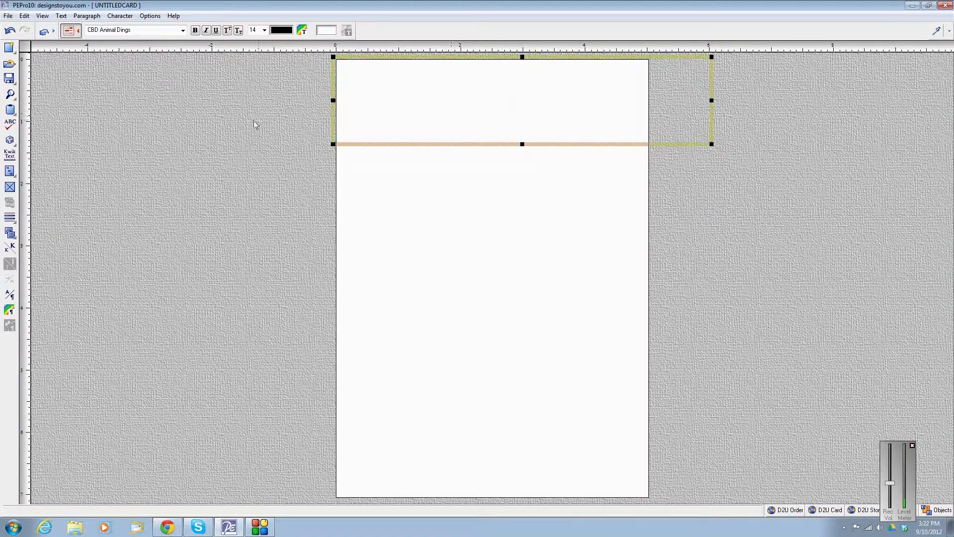
click(11, 141)
click(26, 141)
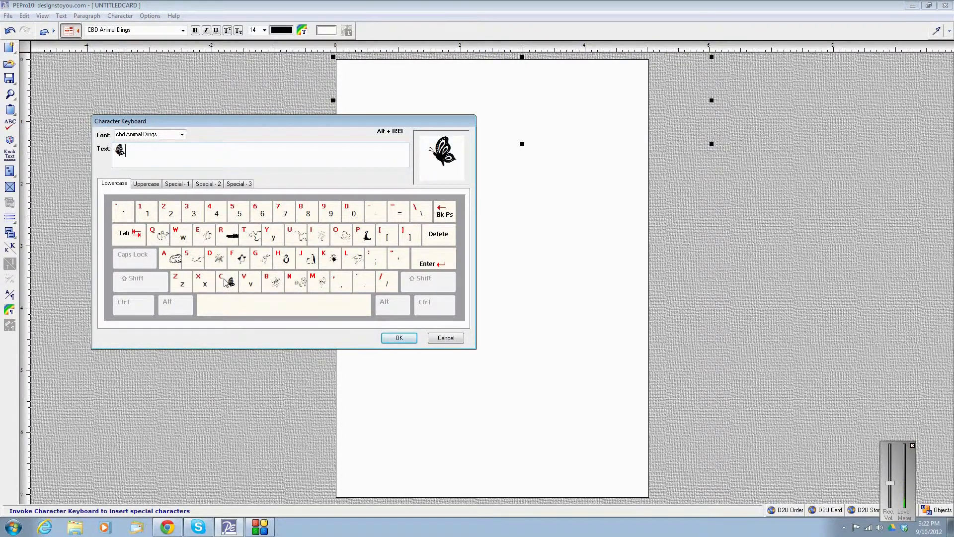
click(225, 287)
click(225, 287)
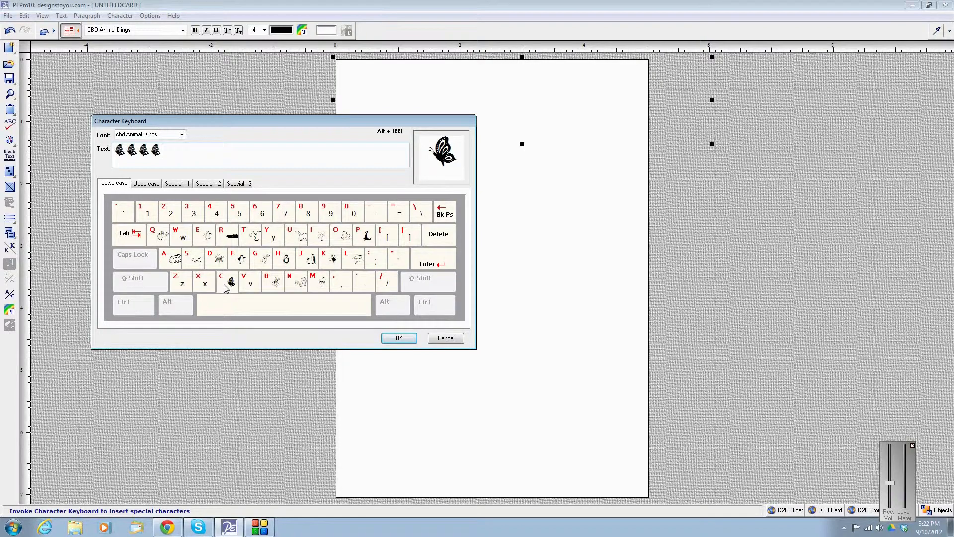
click(225, 287)
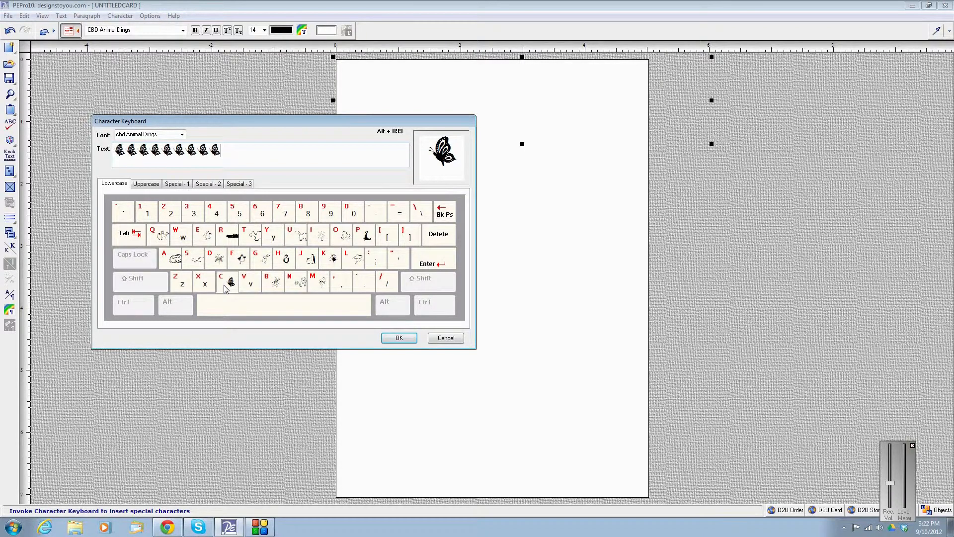
click(225, 288)
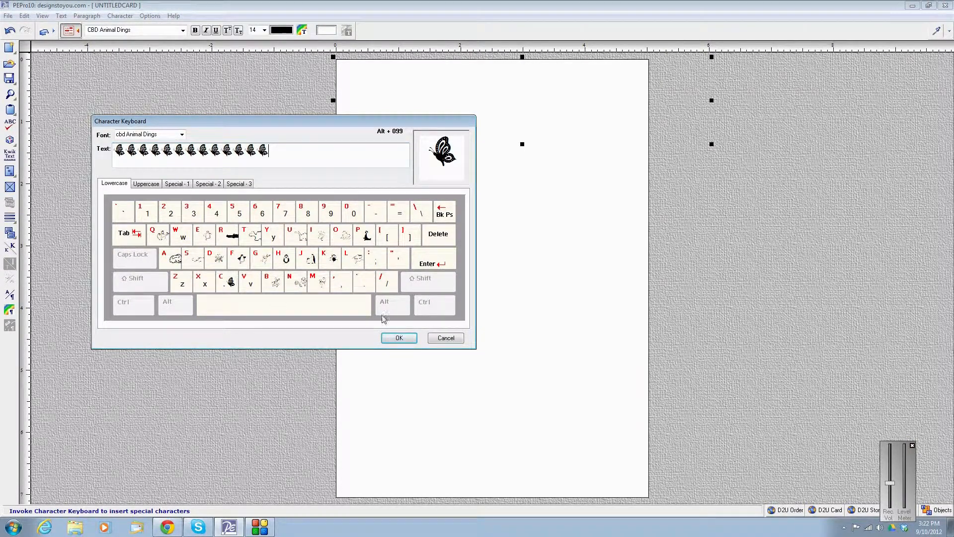
click(398, 339)
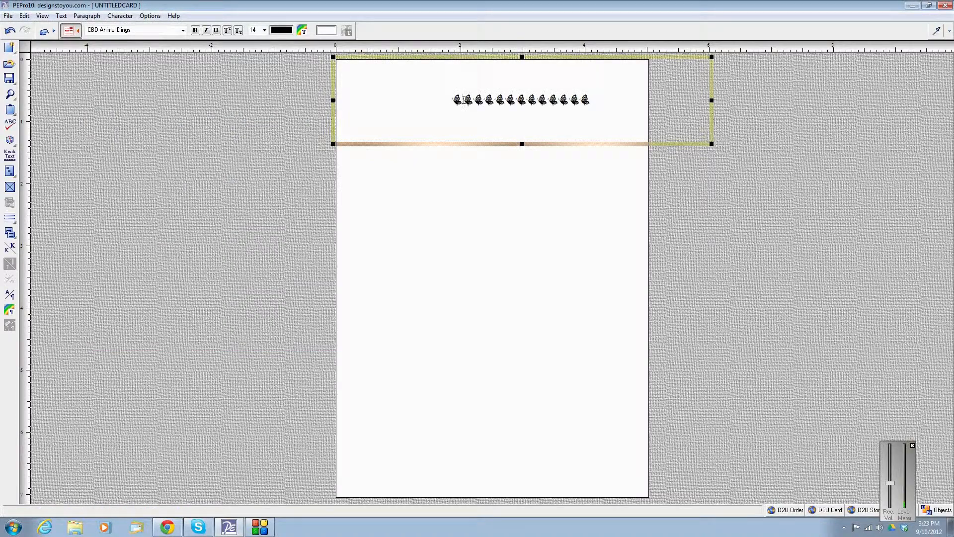
Add spaces between the butterflies so they spread out evenly along the line
key(Right)
key(Right)
key(Right)
key(Right)
key(space)
key(Right)
key(space)
key(Right)
key(space)
key(Right)
key(space)
key(Right)
key(space)
key(Right)
key(space)
key(Right)
key(space)
key(Right)
key(space)
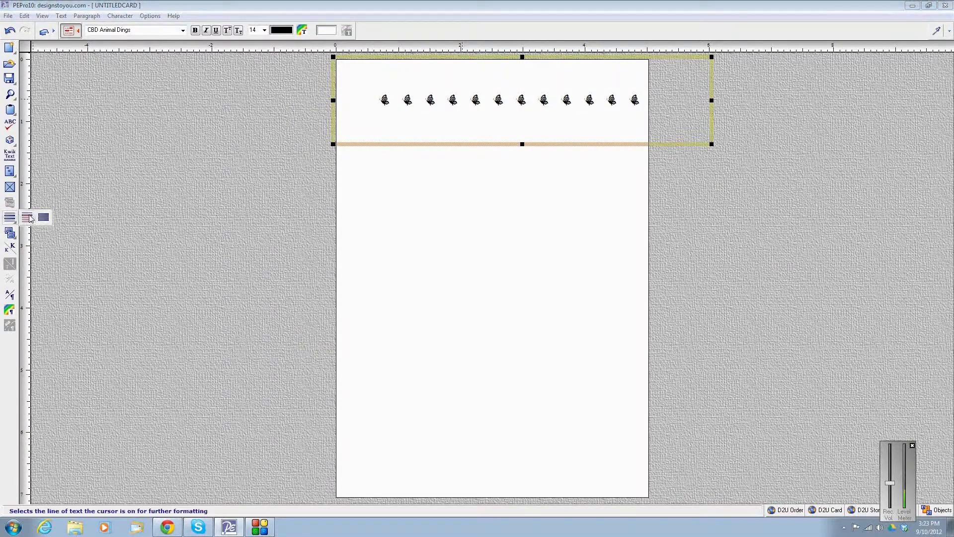
Enlarge all the butterflies to size 26 and widen the text box so they fit on one line at the page's upper edge
key(ctrl+a)
click(11, 264)
click(11, 265)
click(11, 264)
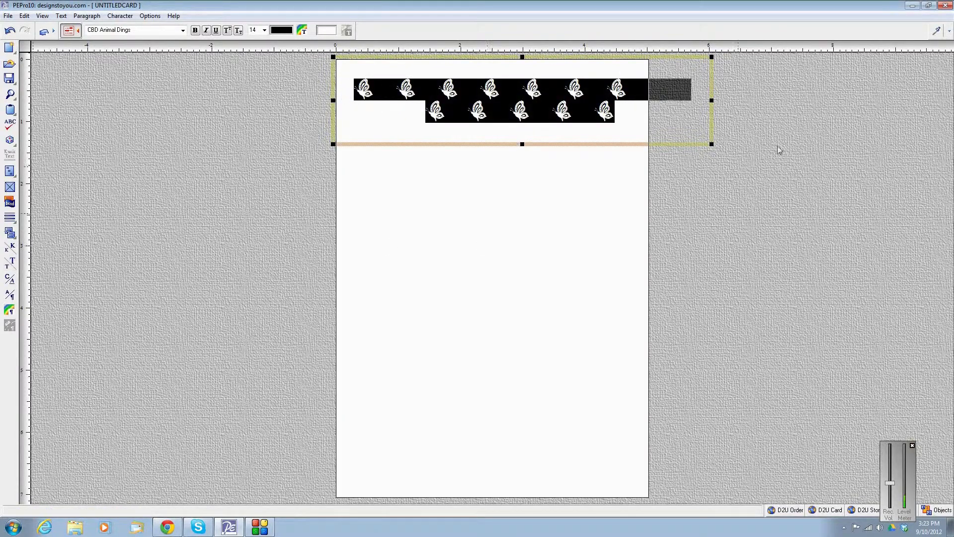
drag(711, 144, 933, 113)
drag(553, 106, 532, 114)
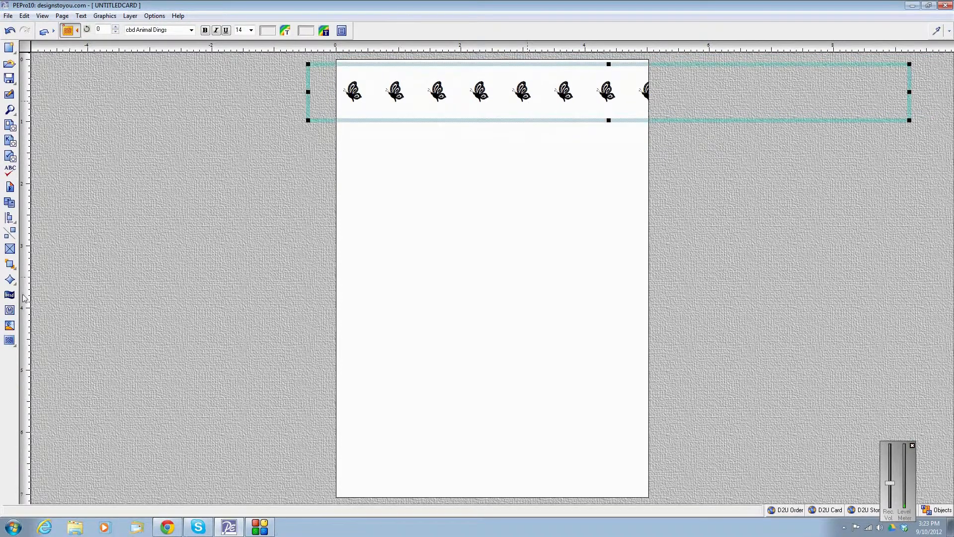
Increase the kerning of the whole butterfly line and position the row so butterflies are cut off at both page edges
click(405, 98)
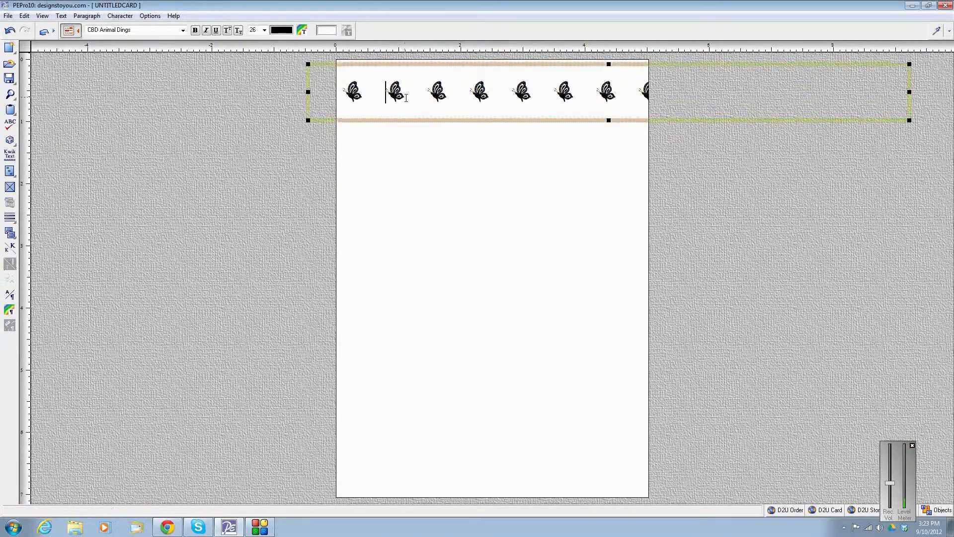
click(10, 218)
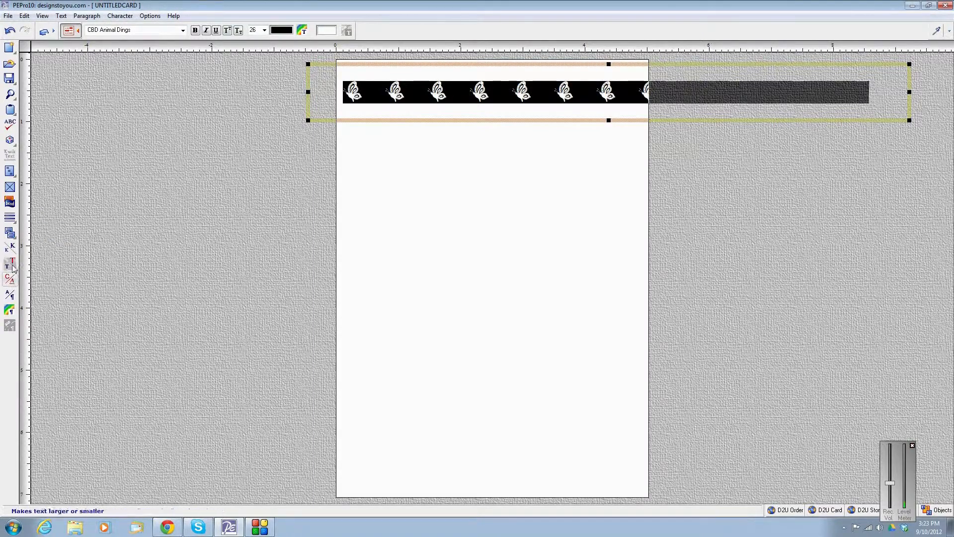
click(12, 248)
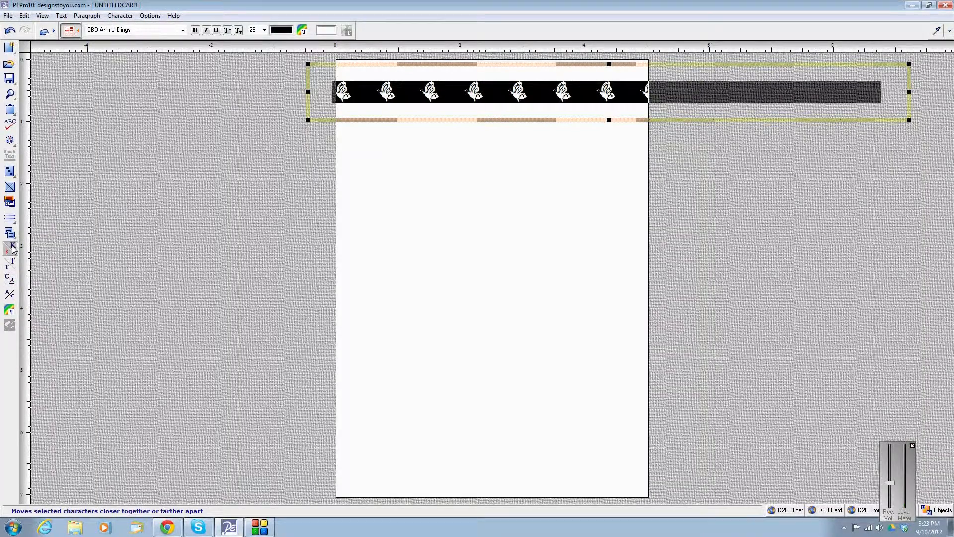
click(478, 227)
drag(524, 100, 403, 100)
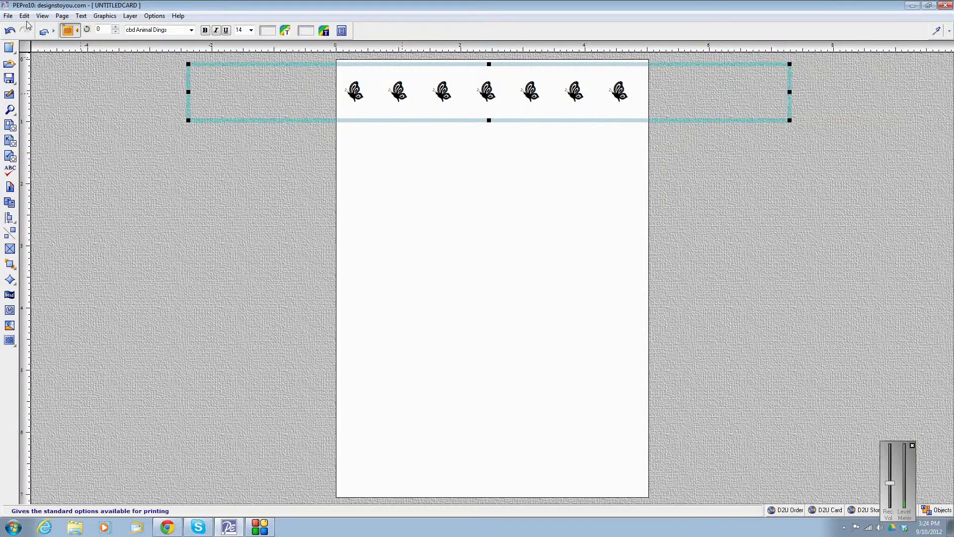
drag(505, 98, 534, 94)
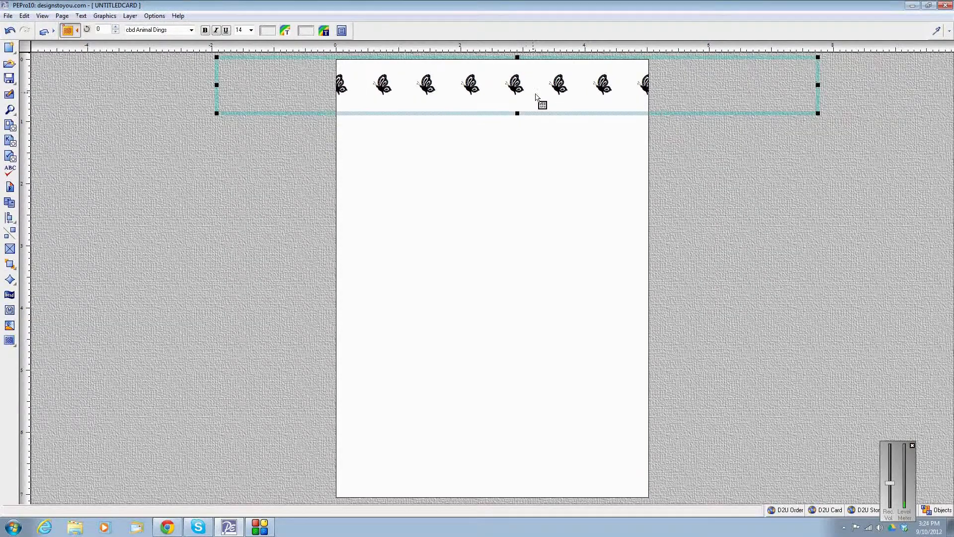
Duplicate the butterfly row three times, placing the copies as second, third and fourth rows below with alternating horizontal offsets
click(25, 17)
click(47, 53)
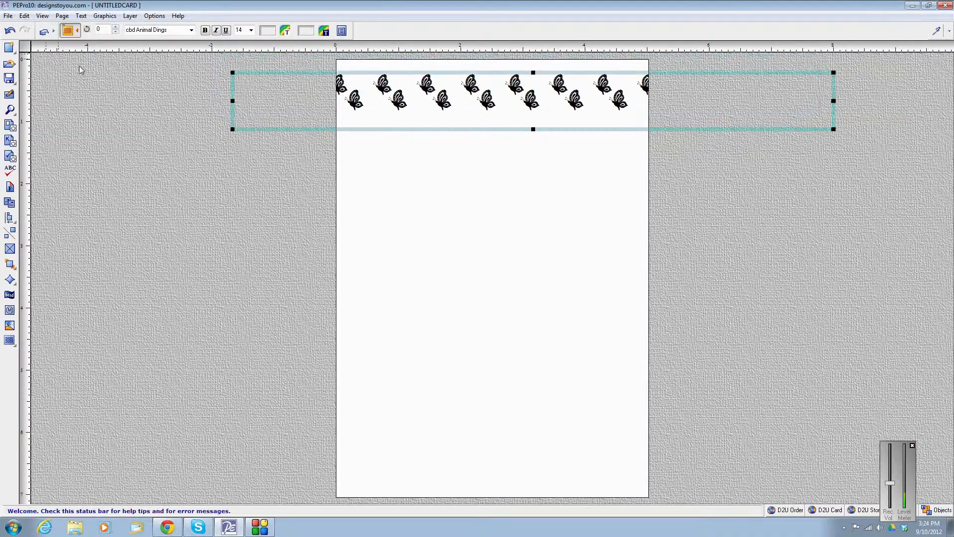
mouse_move(427, 129)
mouse_down()
mouse_move(435, 122)
mouse_move(443, 133)
mouse_up()
click(24, 17)
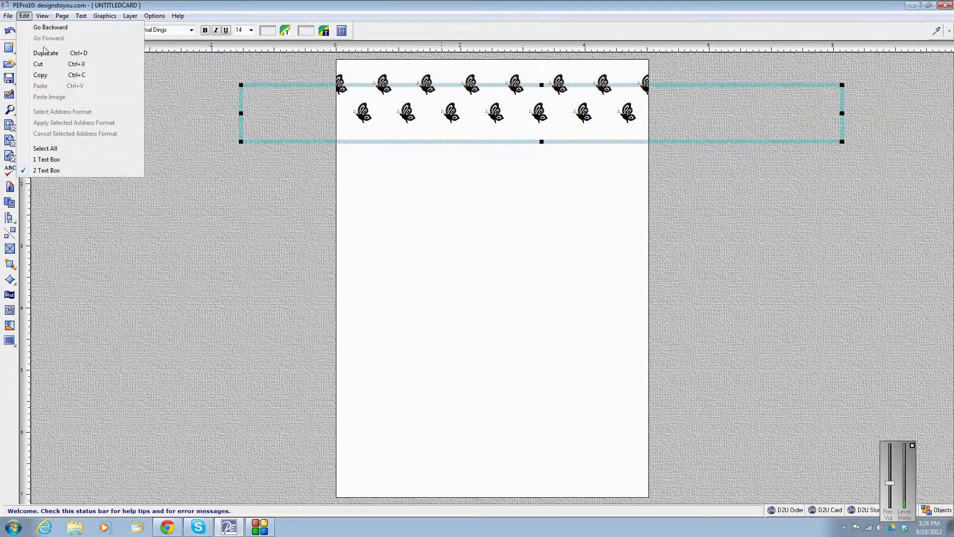
click(44, 51)
drag(435, 148, 397, 164)
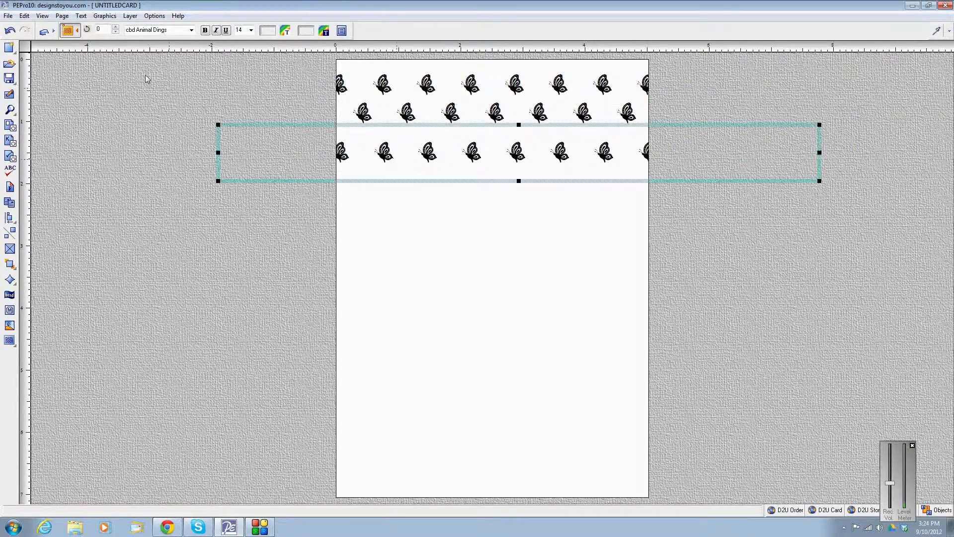
click(24, 16)
click(40, 53)
drag(445, 192, 453, 212)
Add two vertical ruler guides at about 0.33 and 0.65 inches, by the first full butterflies of the second and top rows
drag(29, 201, 357, 215)
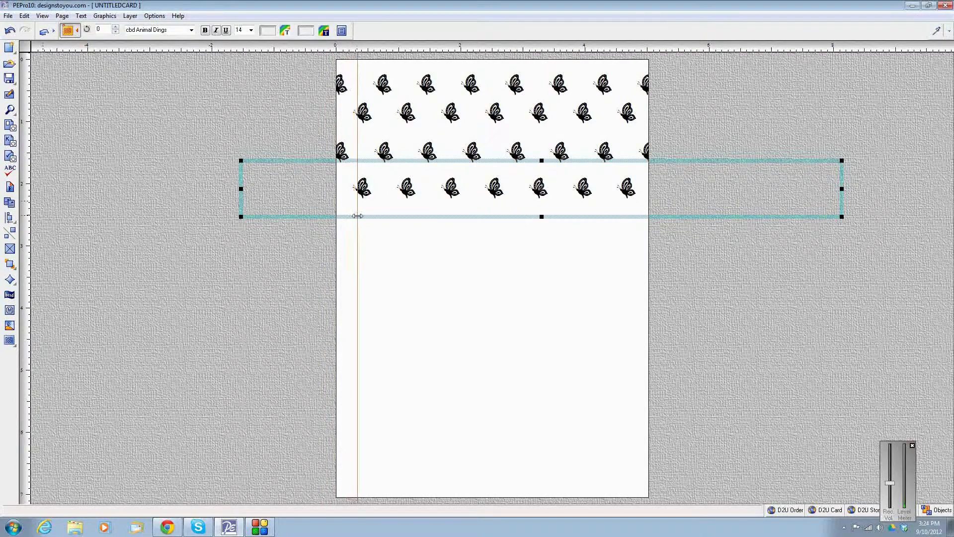
click(356, 215)
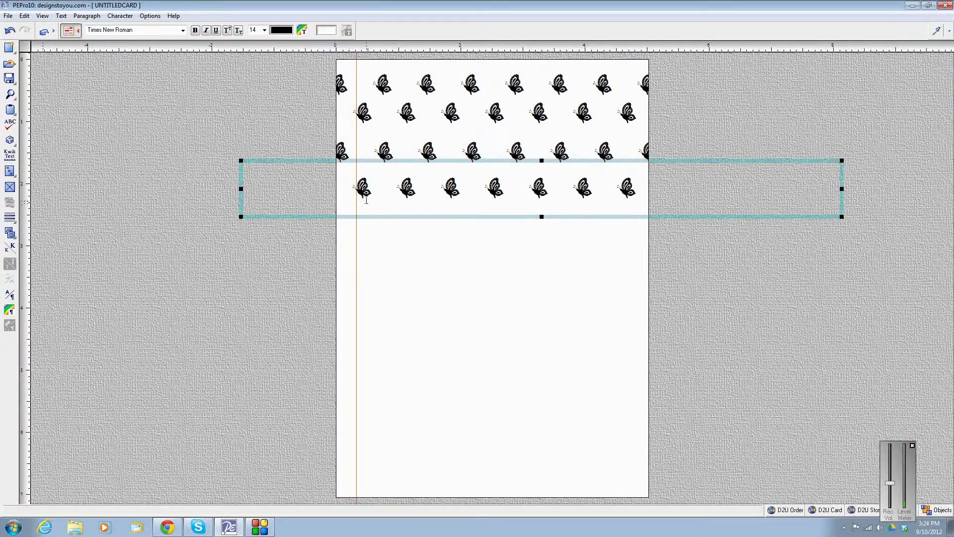
drag(29, 130, 375, 139)
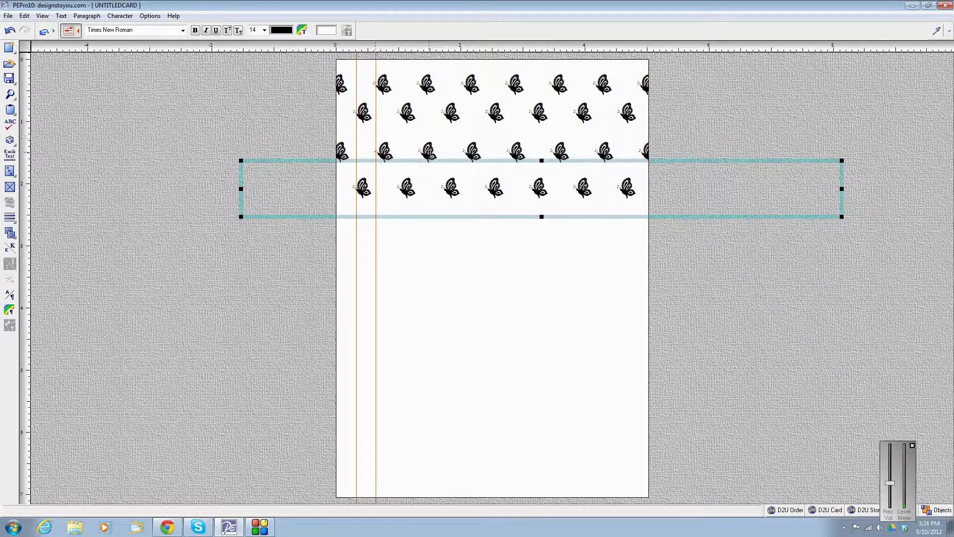
Nudge the third butterfly row slightly left to line it up with the second vertical guide
click(427, 151)
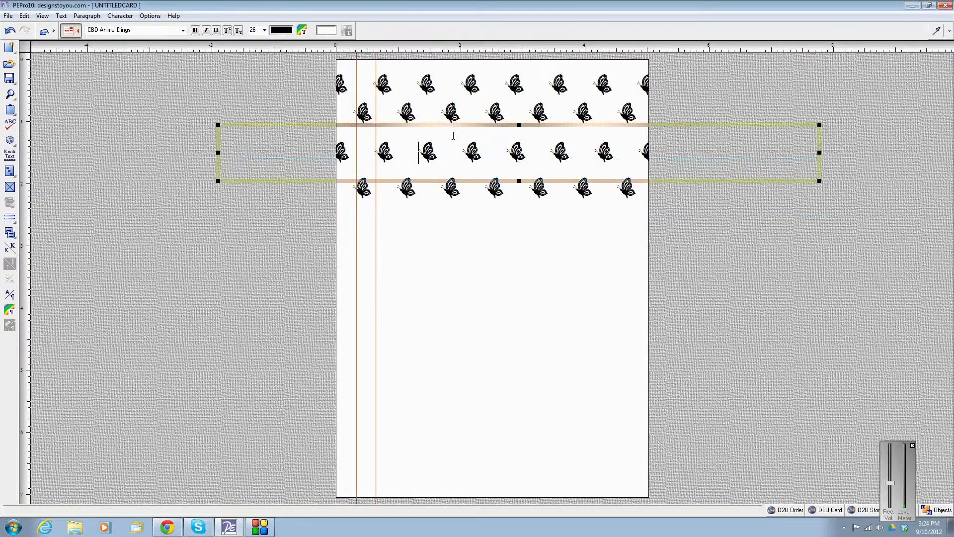
click(518, 125)
drag(486, 152, 484, 153)
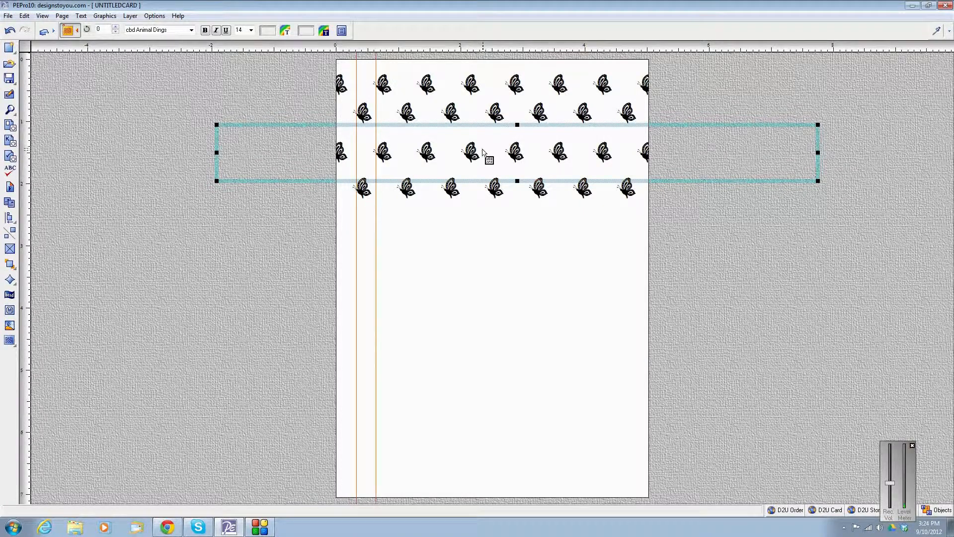
Shift the top butterfly row about 2.4 inches right and slightly down, out of line with the third row
click(471, 88)
click(395, 79)
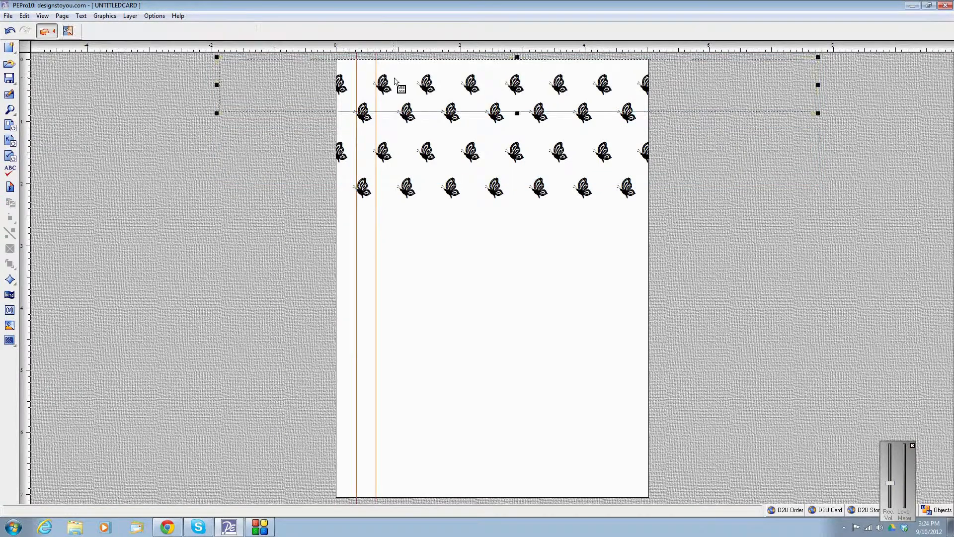
click(514, 58)
drag(454, 79, 602, 103)
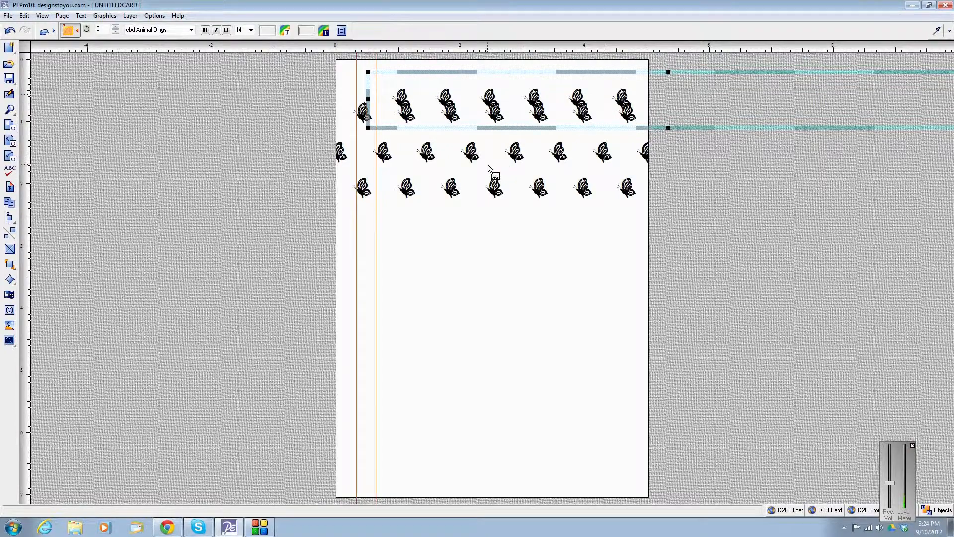
Align the left edges of the top and third rows, and move both left so butterflies are cut off at both page edges
shift+click(370, 155)
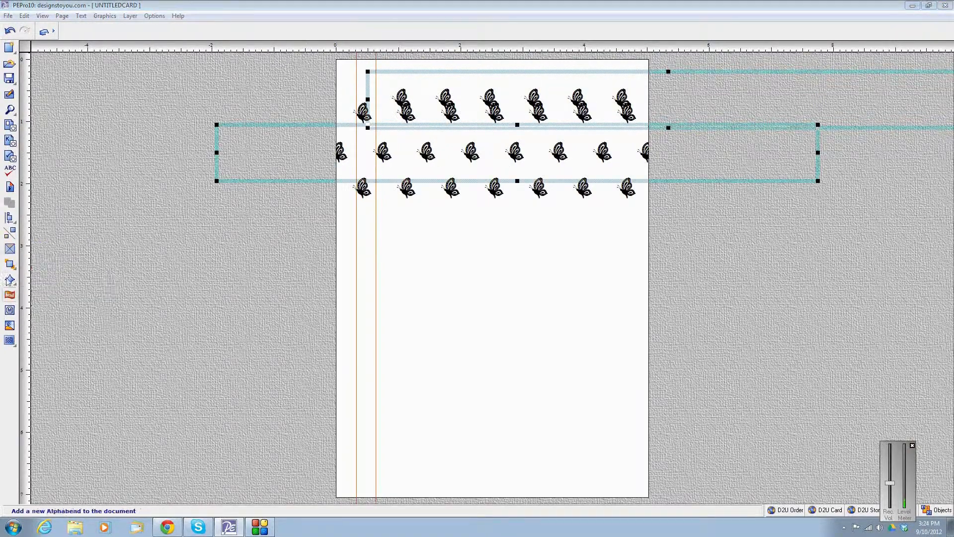
mouse_move(9, 218)
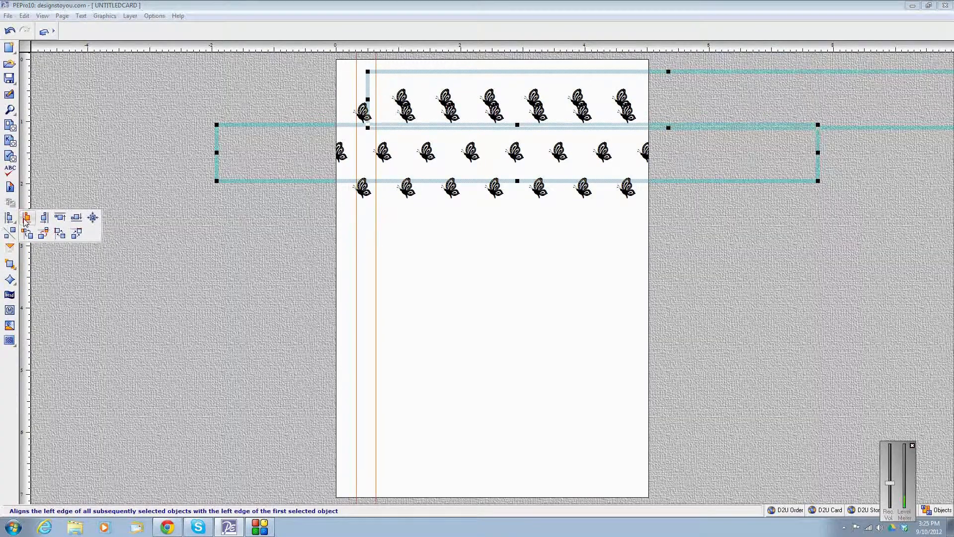
click(27, 218)
drag(505, 160, 445, 162)
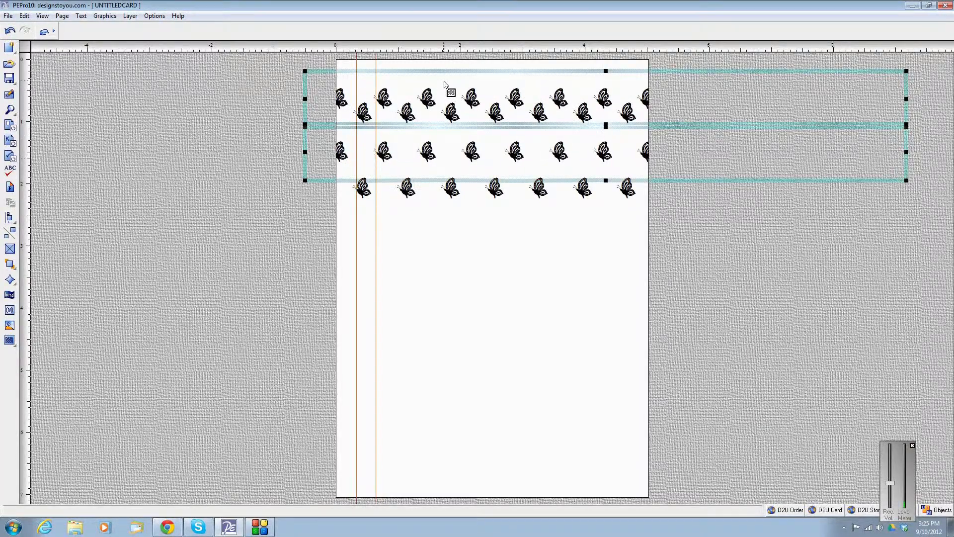
Even out the row spacing by moving the second row slightly down and the top row slightly up
click(426, 293)
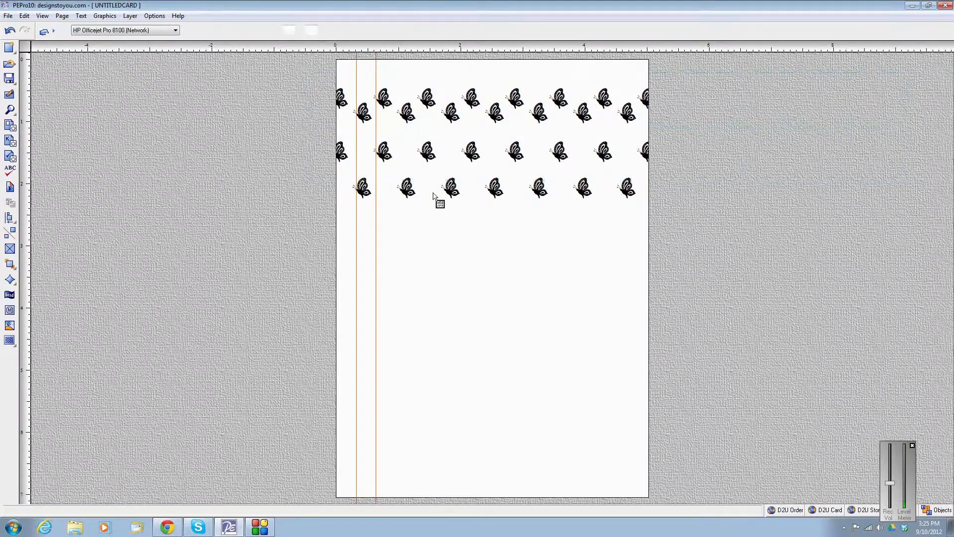
drag(427, 83, 452, 82)
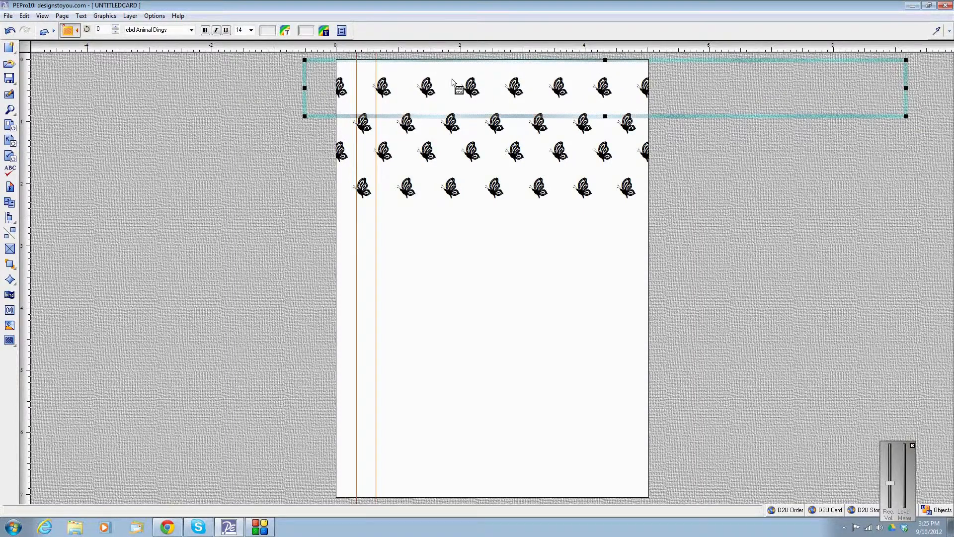
click(708, 279)
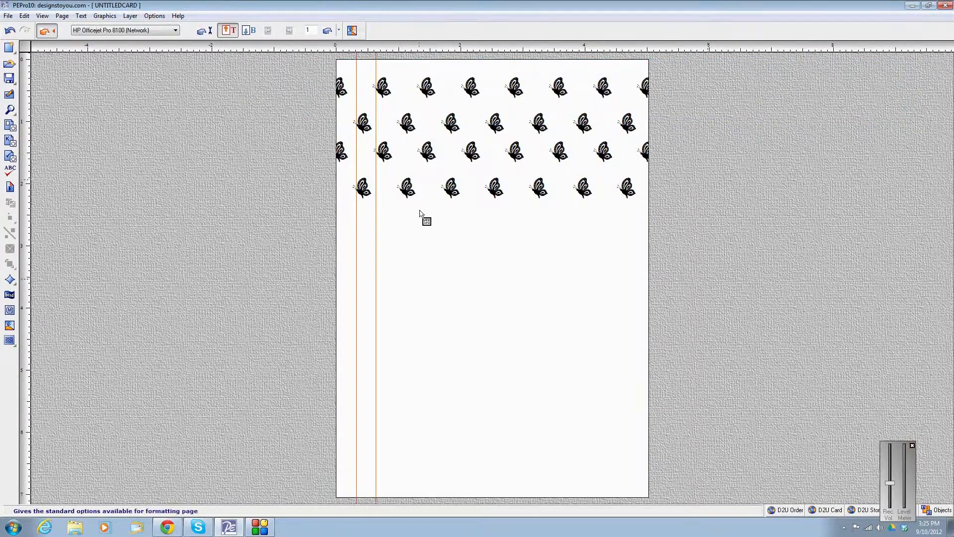
Copy all four butterfly rows and place the copies directly below as rows five to eight, keeping the row spacing and left alignment
click(24, 15)
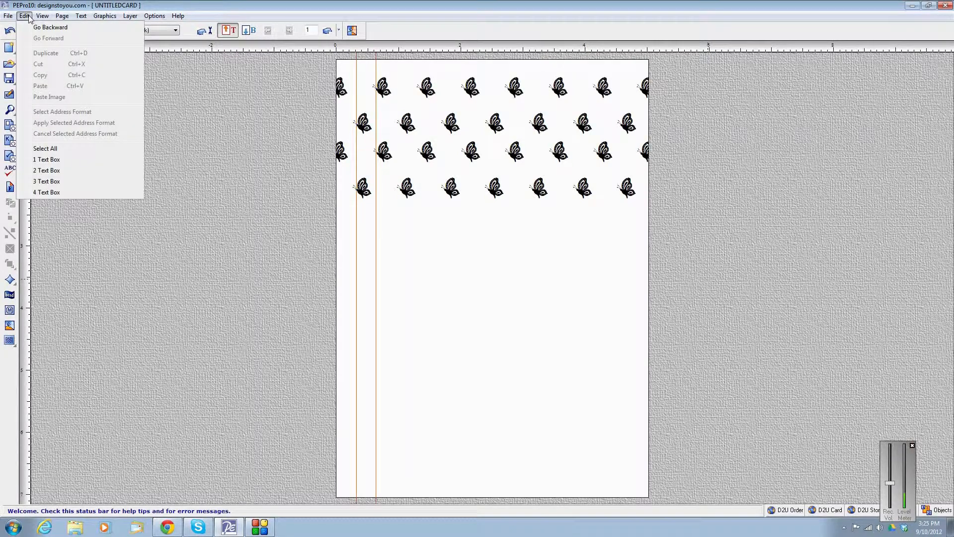
click(52, 148)
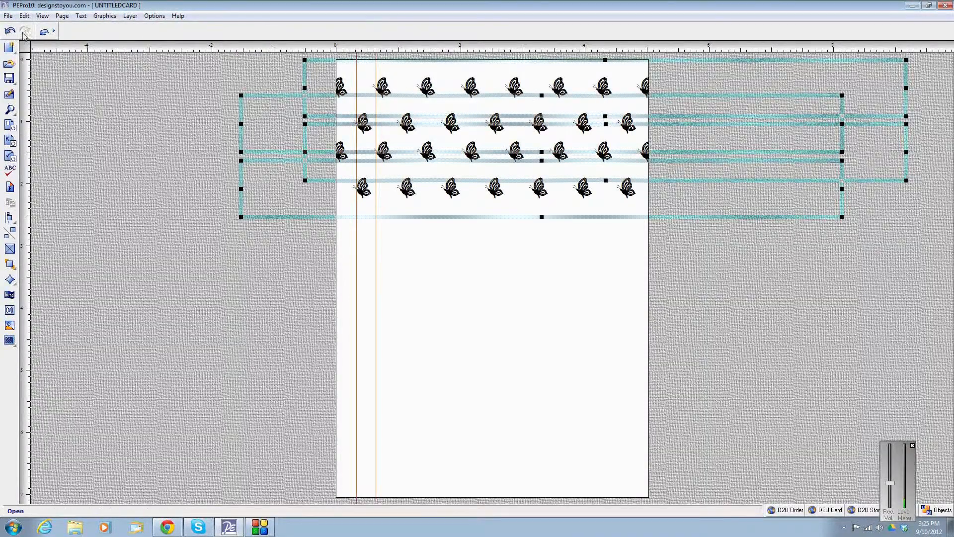
click(23, 16)
click(40, 74)
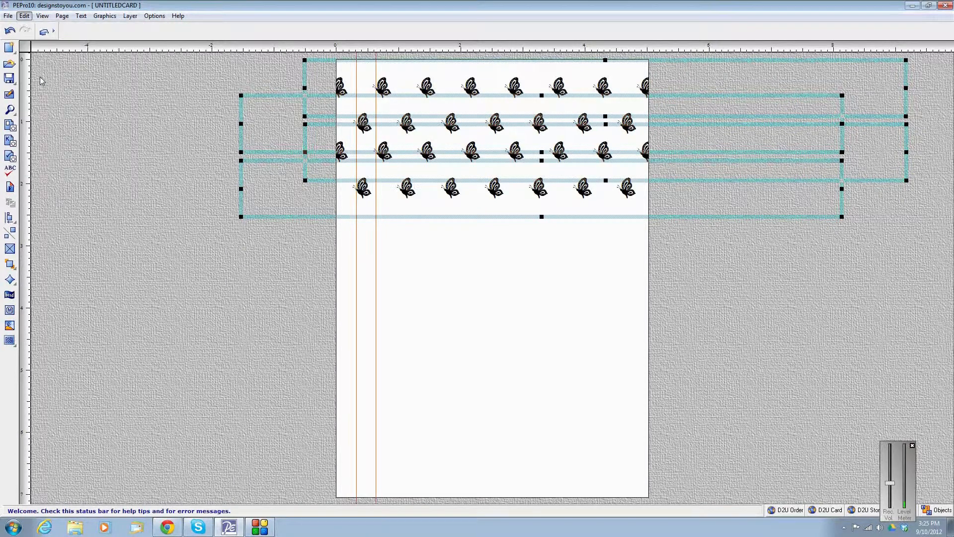
click(26, 18)
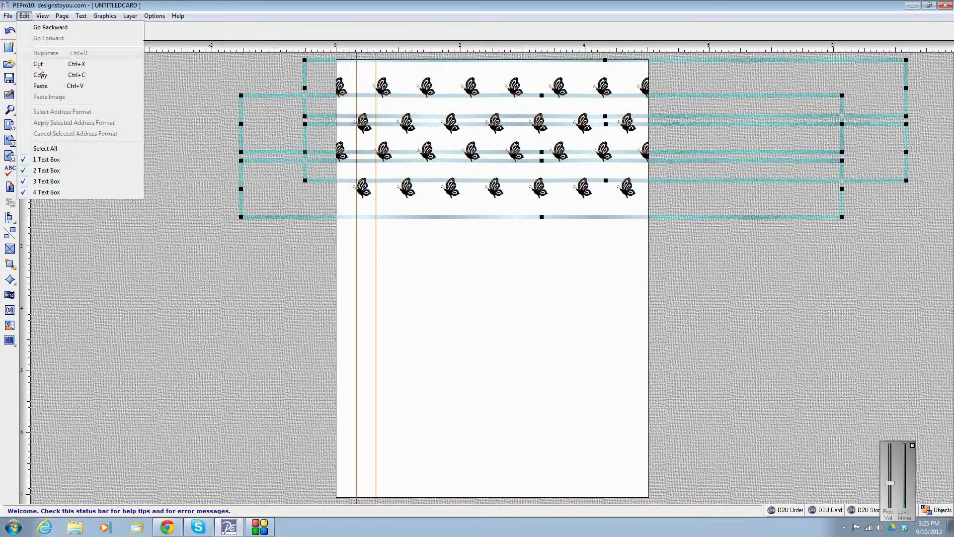
click(40, 86)
drag(390, 102, 389, 216)
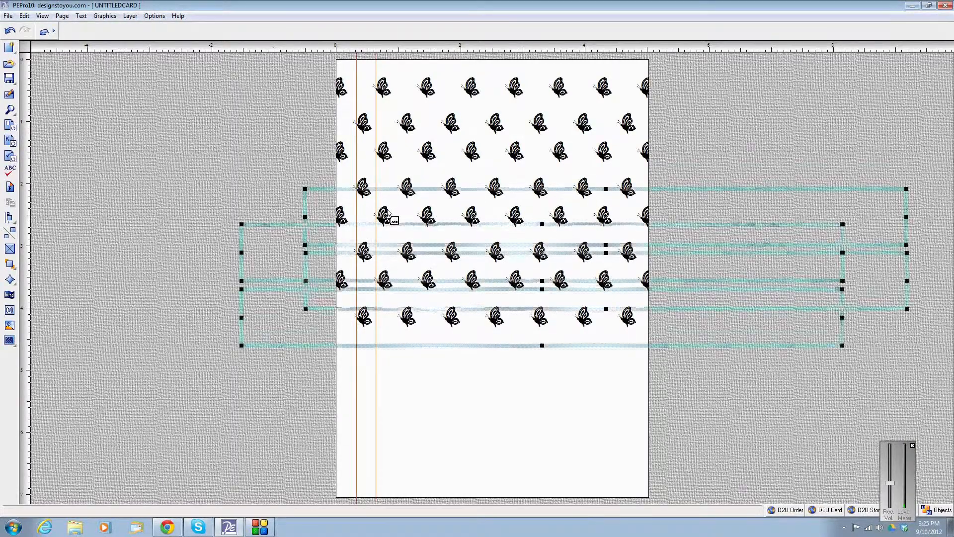
Paste the four-row set again and place it below the eighth row, aligned with the rows above
click(27, 16)
click(28, 17)
click(25, 16)
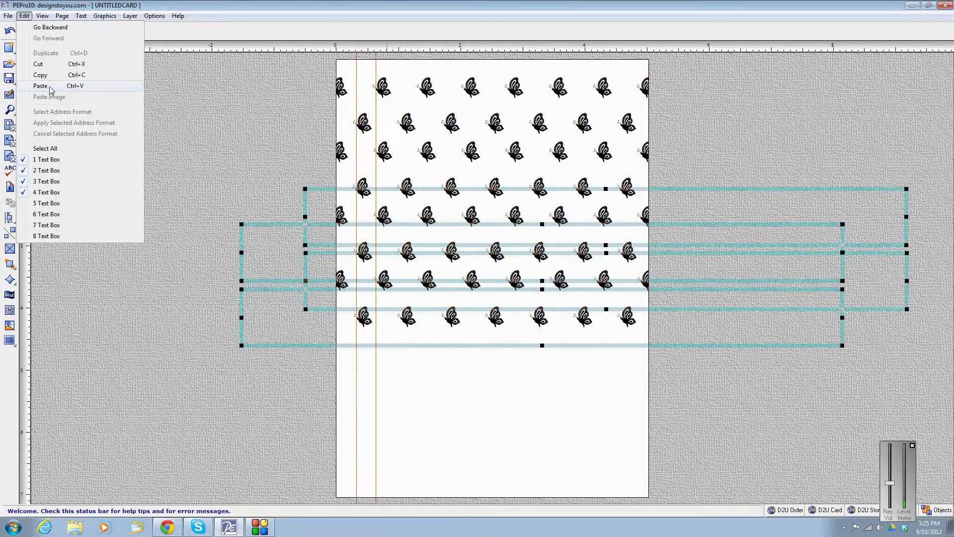
click(40, 86)
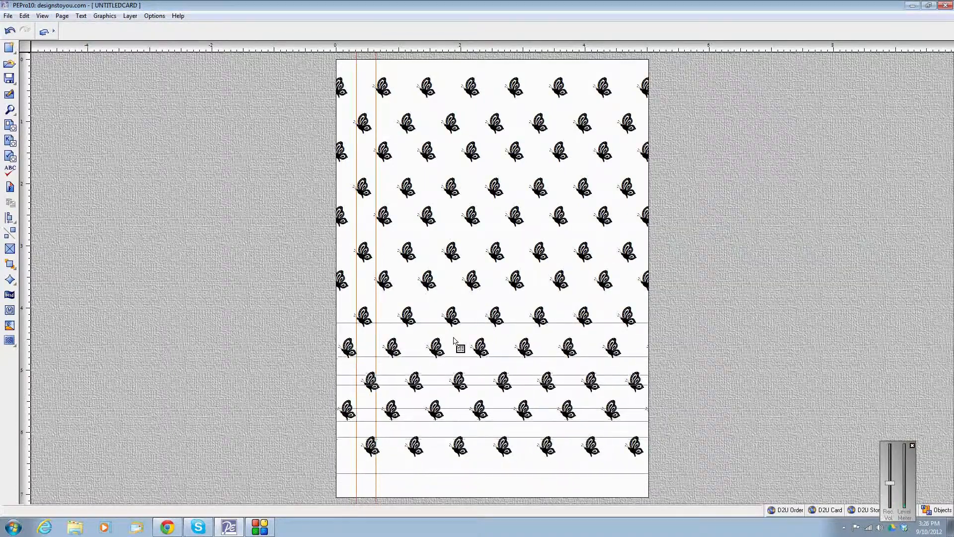
click(451, 339)
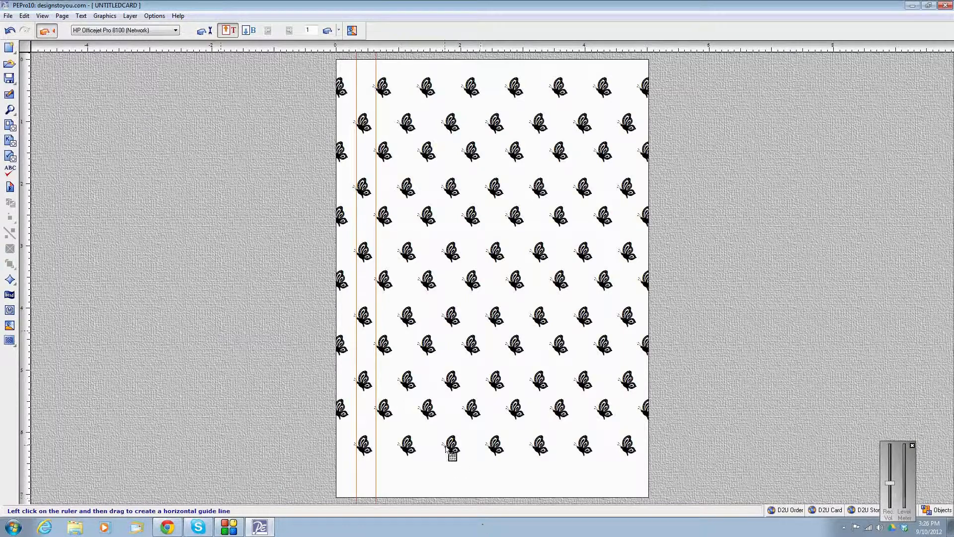
Duplicate the twelfth butterfly row and place the copy at the page bottom, offset sideways to line up with the eleventh row
click(409, 448)
click(542, 418)
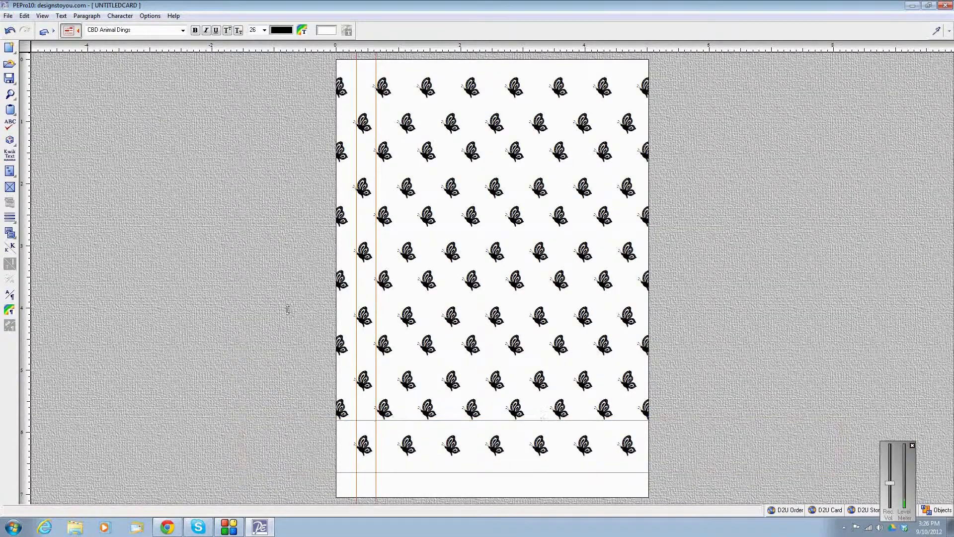
click(25, 15)
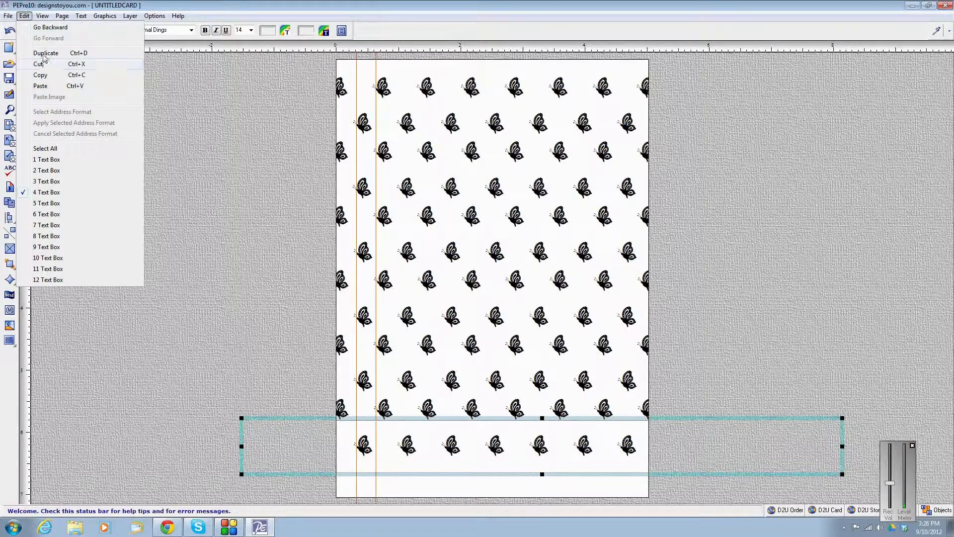
click(47, 54)
click(431, 475)
drag(426, 486, 392, 494)
click(177, 330)
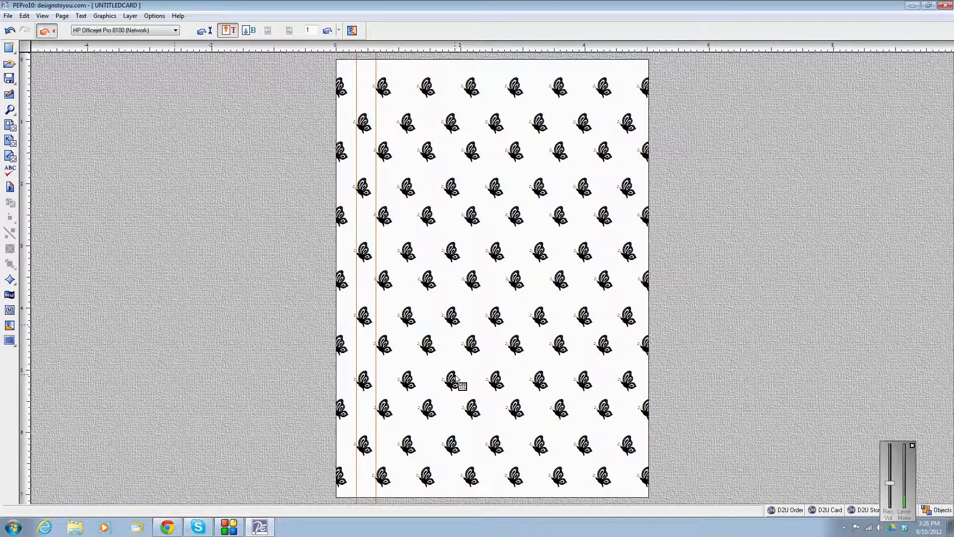
Add an empty text box with a Misty background at misty level 128
click(9, 340)
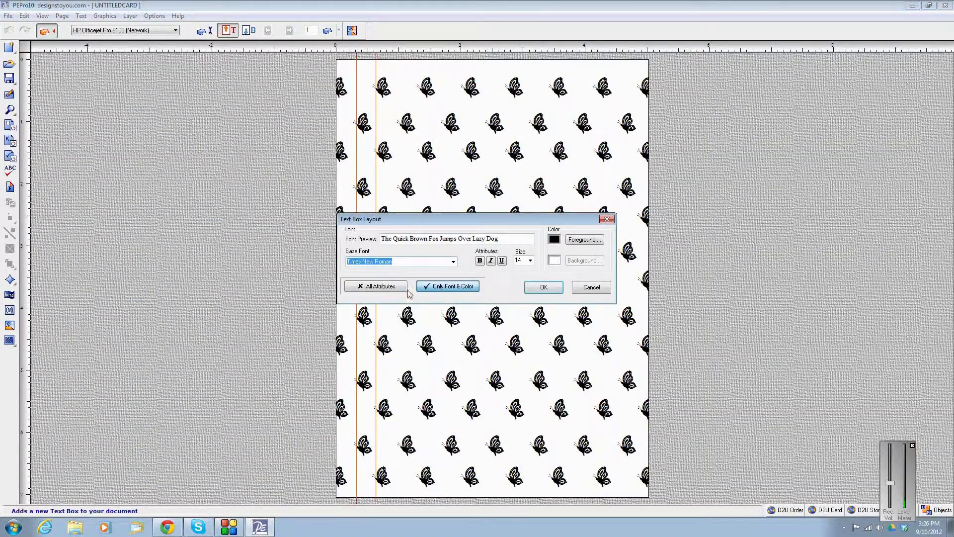
click(376, 288)
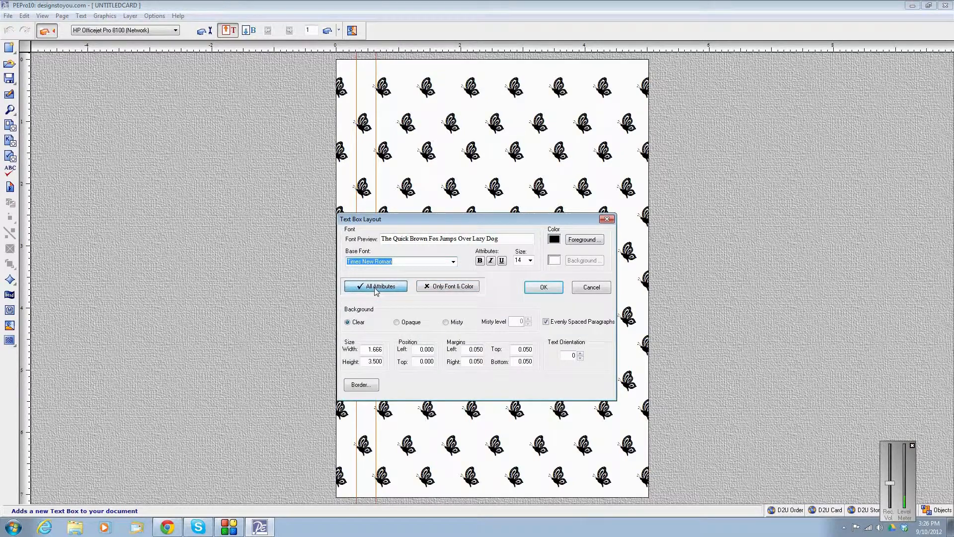
click(445, 323)
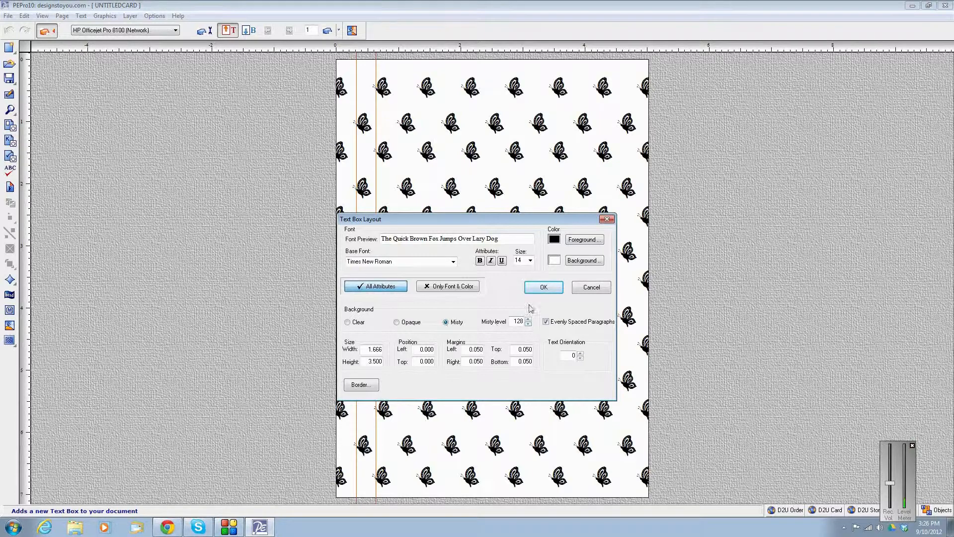
click(539, 289)
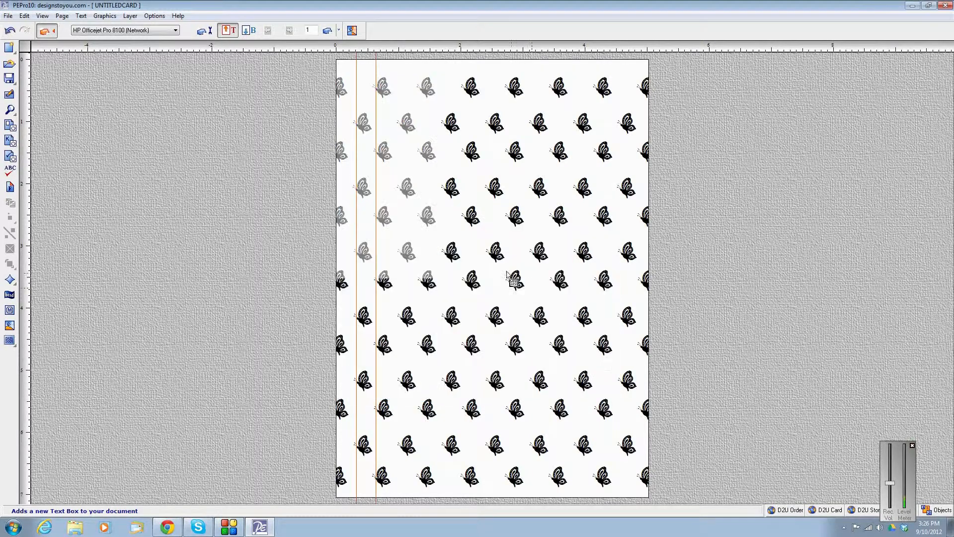
Enlarge the misty text box from its lower-right corner until it covers the whole page
click(394, 168)
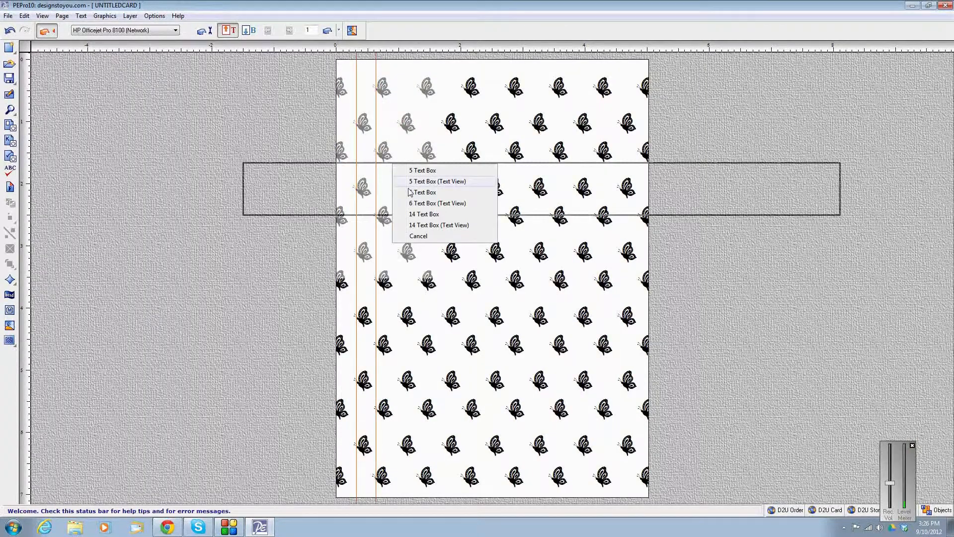
click(418, 214)
drag(441, 279, 558, 302)
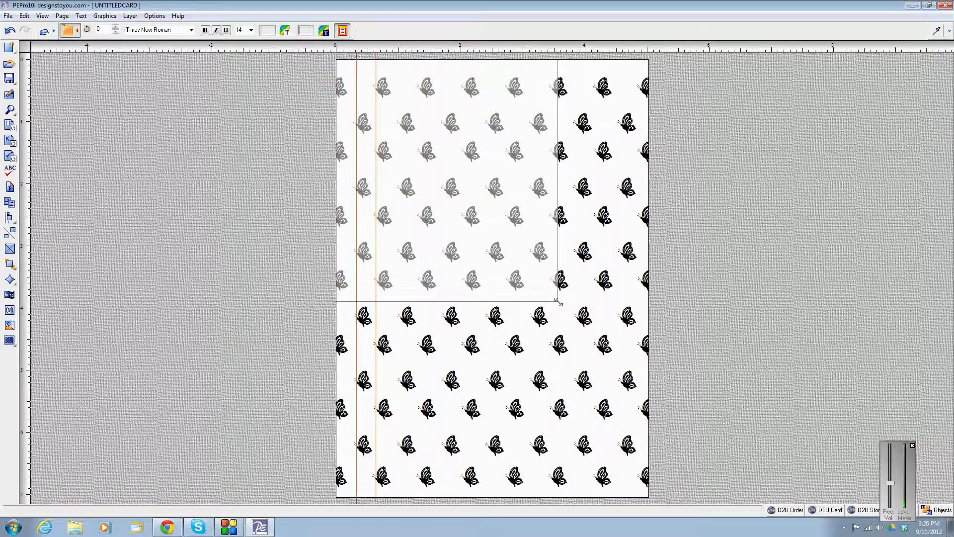
drag(558, 301, 659, 502)
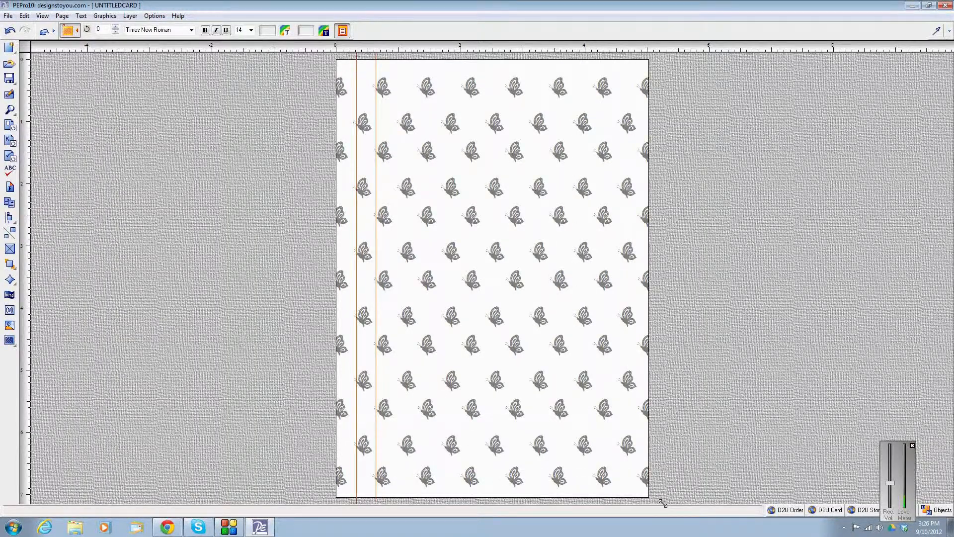
click(114, 312)
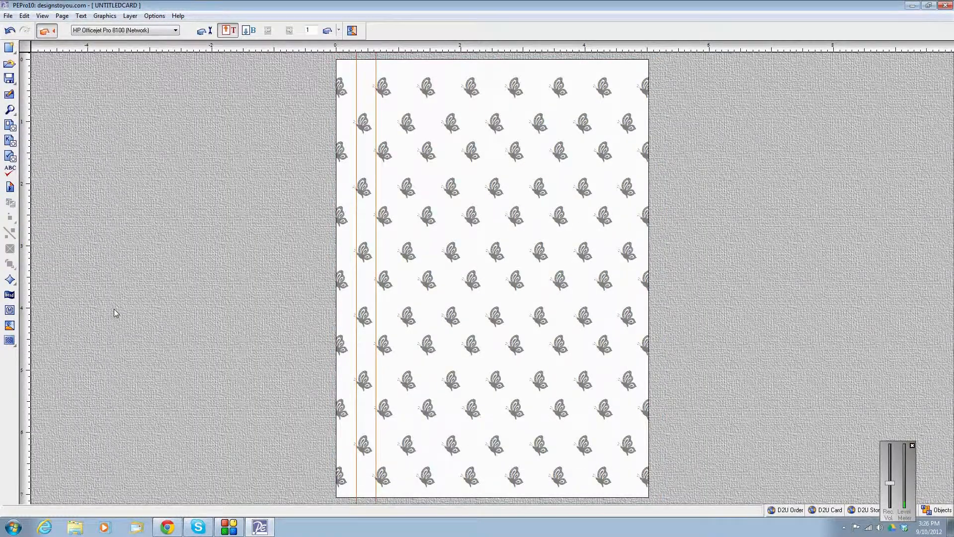
Change the misty level of the page-covering text box to fade the butterflies to a lighter grey
click(473, 196)
click(483, 224)
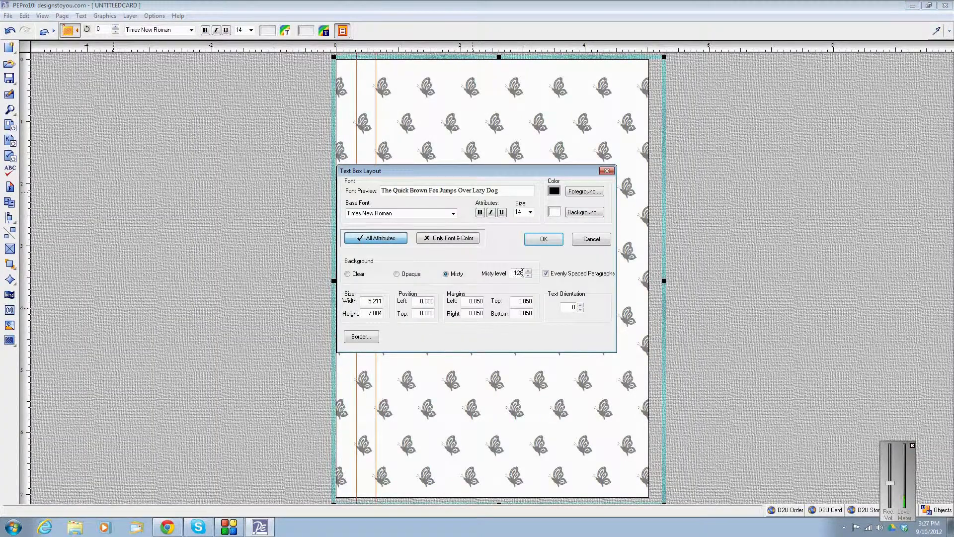
click(543, 239)
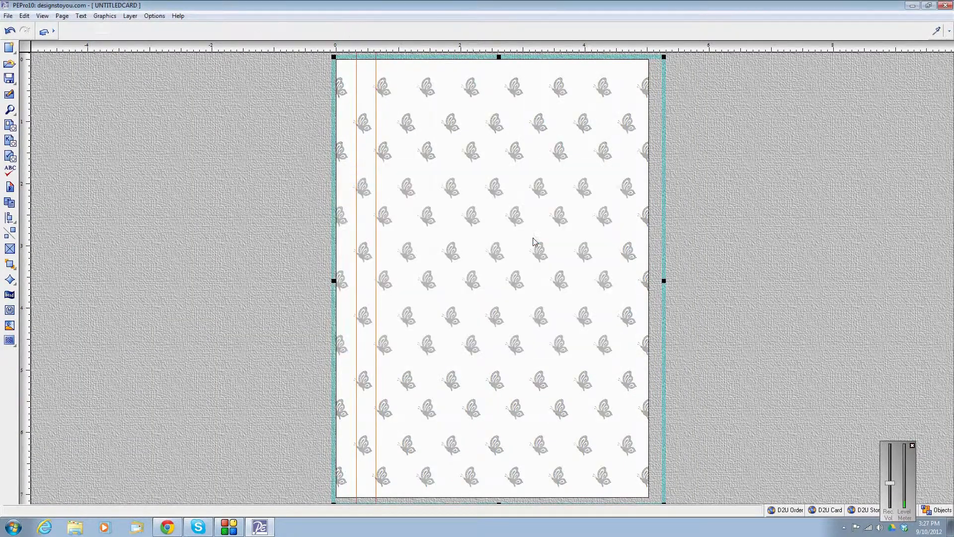
Remove both vertical guide lines from the page
click(133, 237)
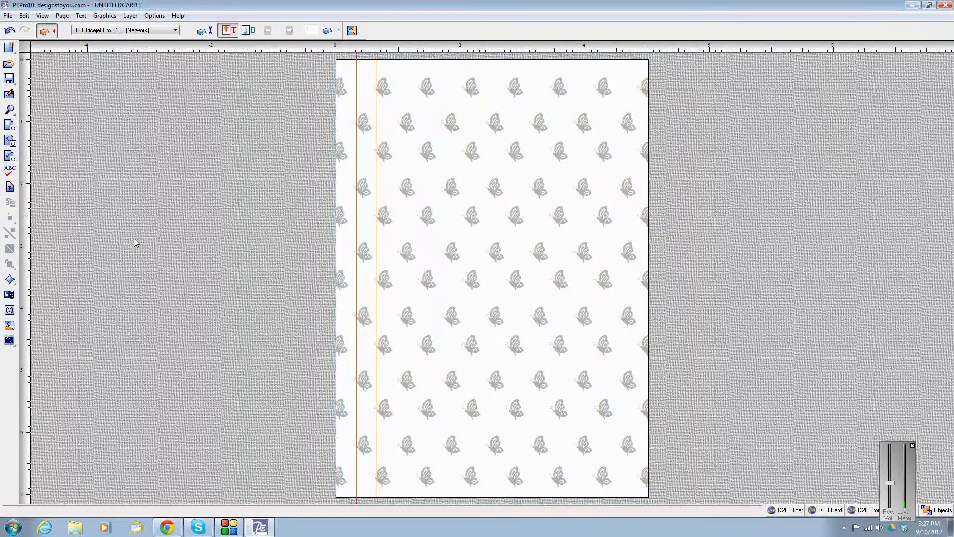
drag(356, 56, 29, 84)
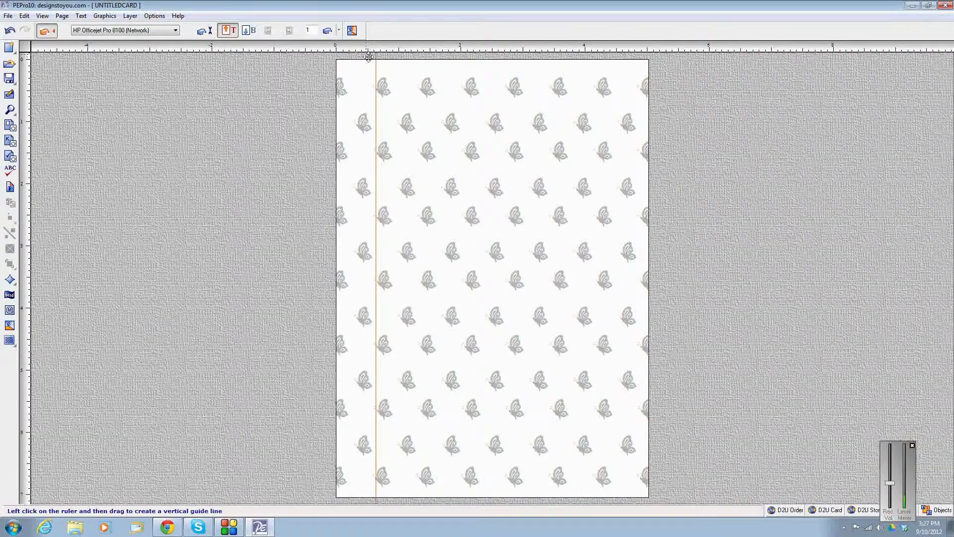
drag(376, 56, 32, 85)
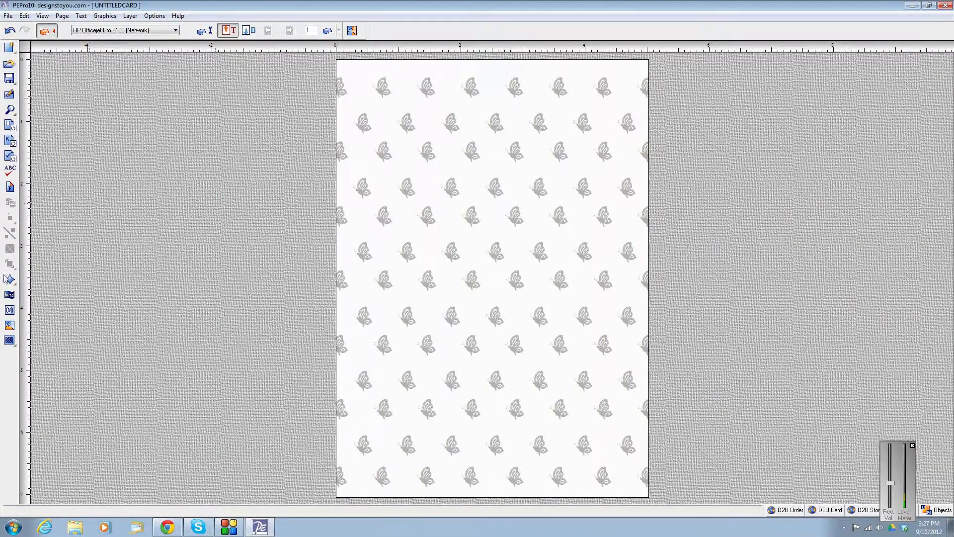
Add a text box over the pattern with centred invitation lines: "Follow us over for some fun", the child's name turning one, "Come celebrate", "Sunday June 22"
click(43, 340)
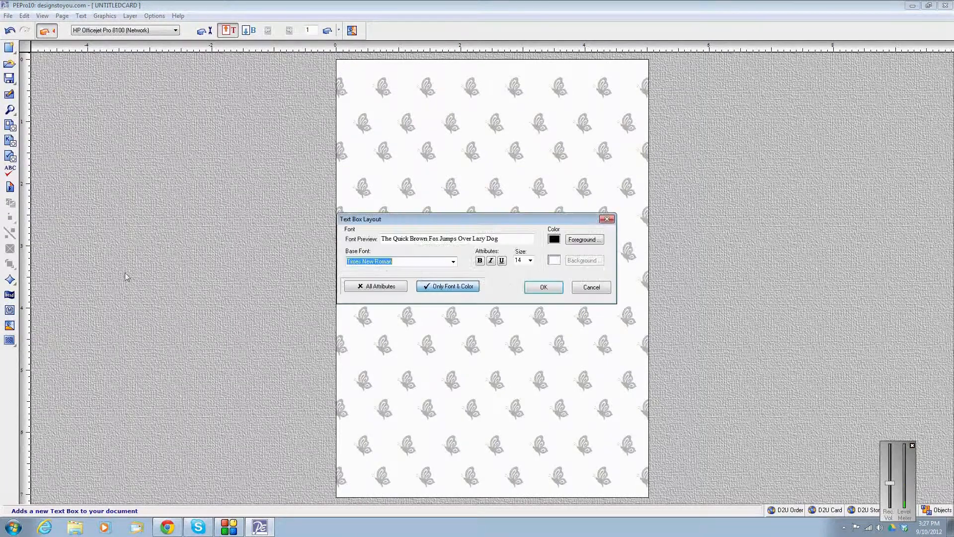
click(543, 287)
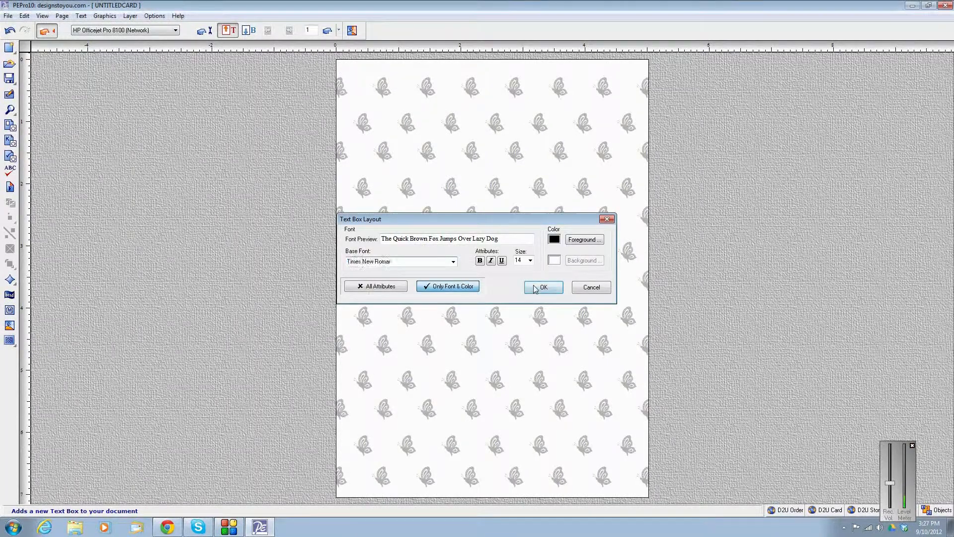
right_click(390, 153)
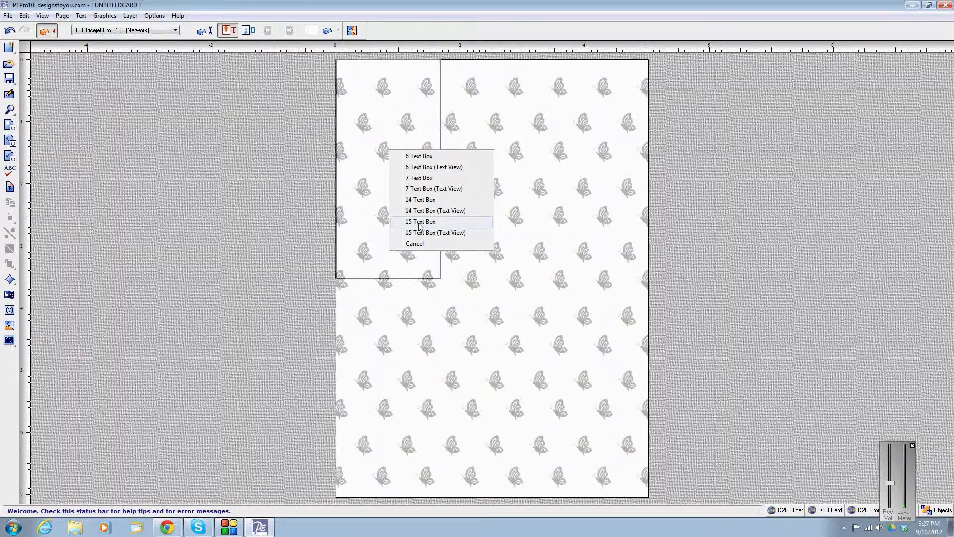
click(418, 222)
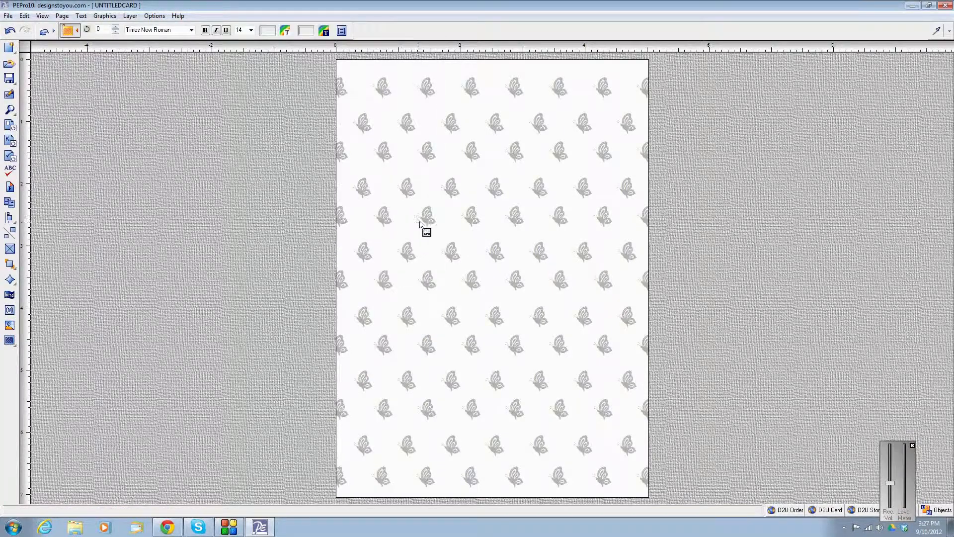
right_click(451, 234)
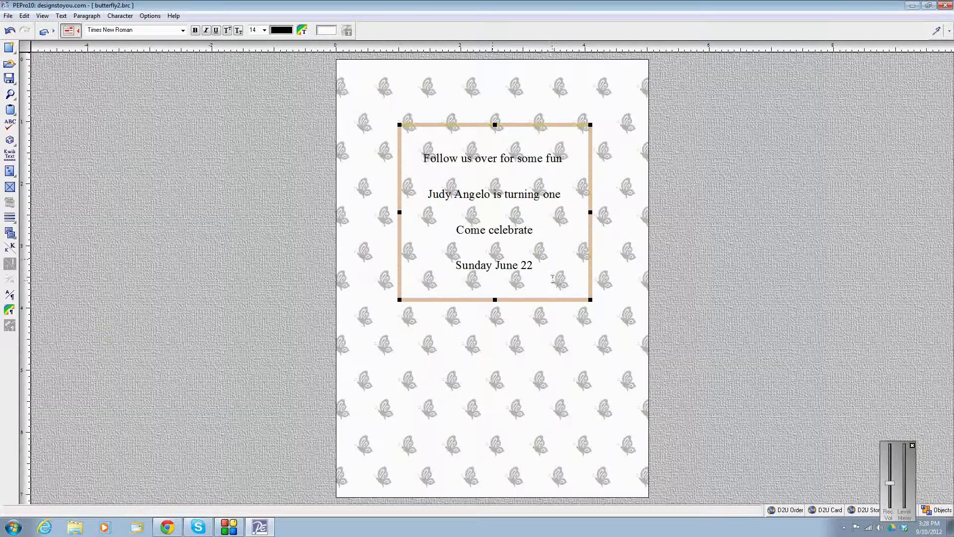
Change the font of the entire invitation text to PE Comix
click(543, 267)
click(9, 217)
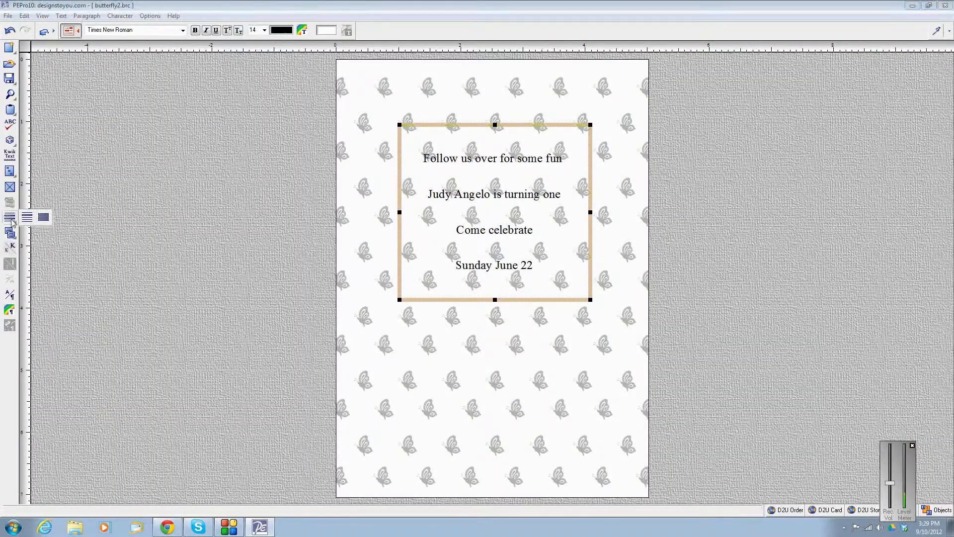
click(44, 217)
click(11, 296)
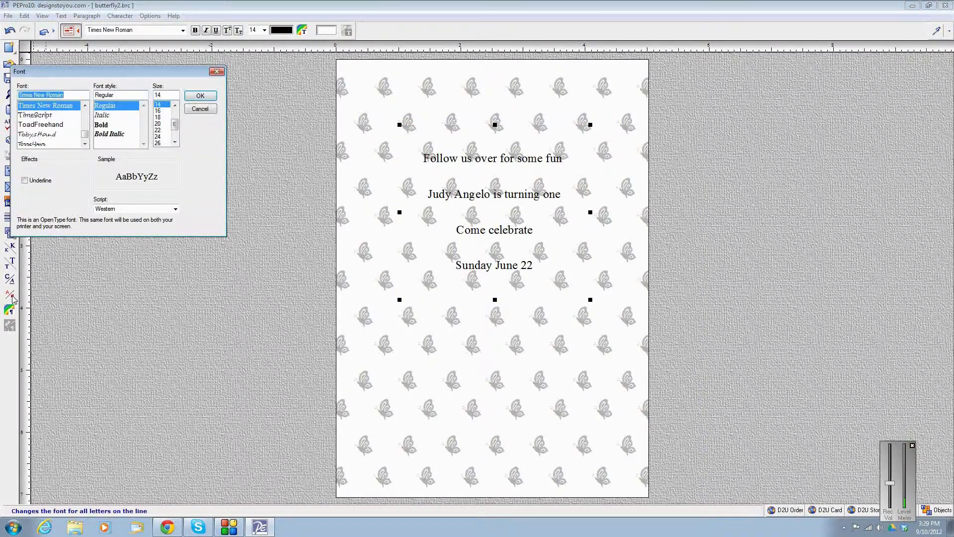
text(pe com)
click(46, 106)
click(201, 95)
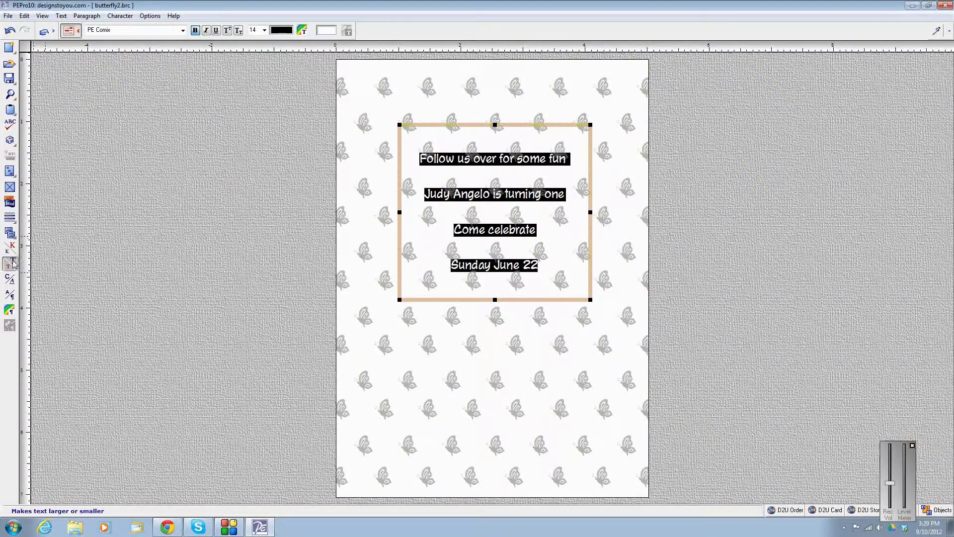
Enlarge the invitation text and extend its text box about 1.5 inches downward
click(14, 264)
drag(494, 299, 494, 394)
Move the invitation text box up about 1.1 inches to the top edge of the page
click(495, 349)
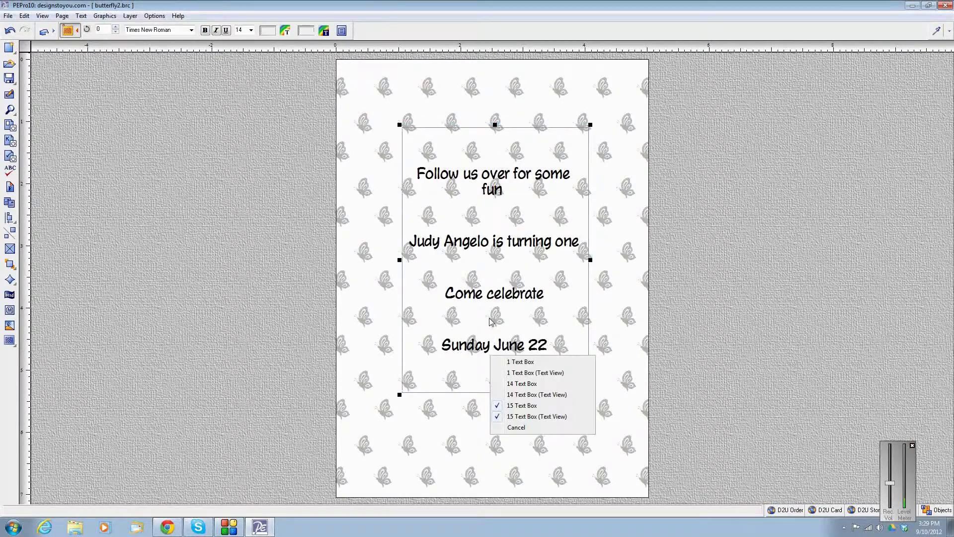
click(520, 405)
drag(492, 323, 487, 254)
Increase the misty level of the full-page text box lying over the pattern to fade the butterflies further
click(526, 415)
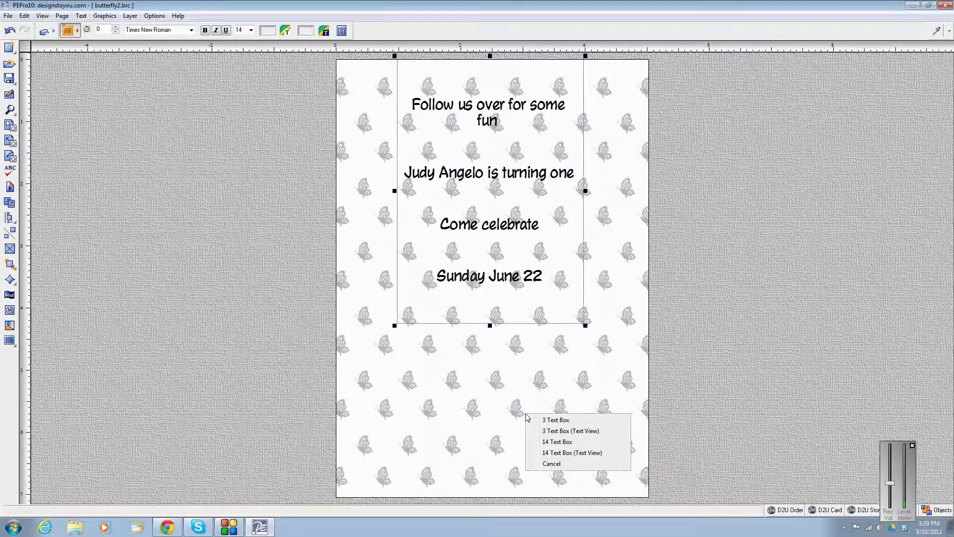
click(546, 441)
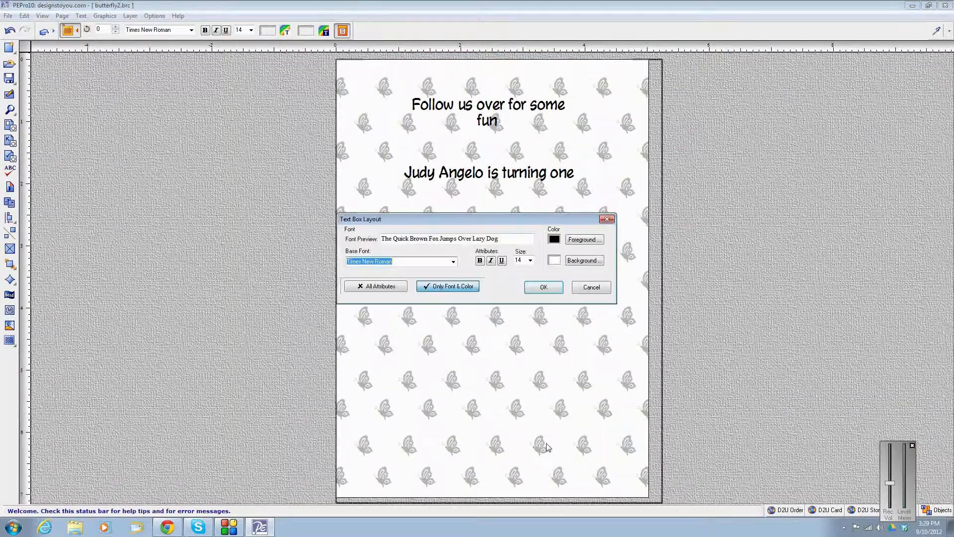
click(374, 287)
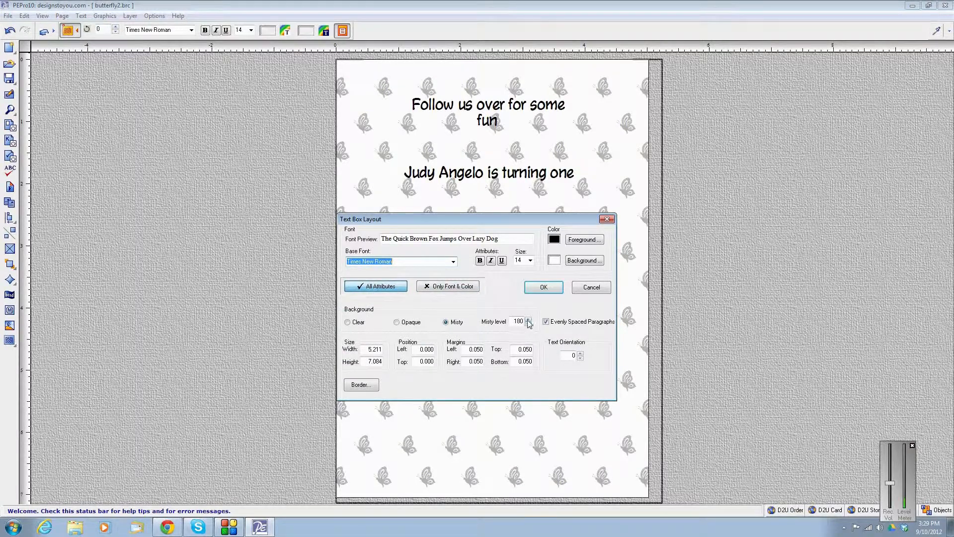
click(542, 287)
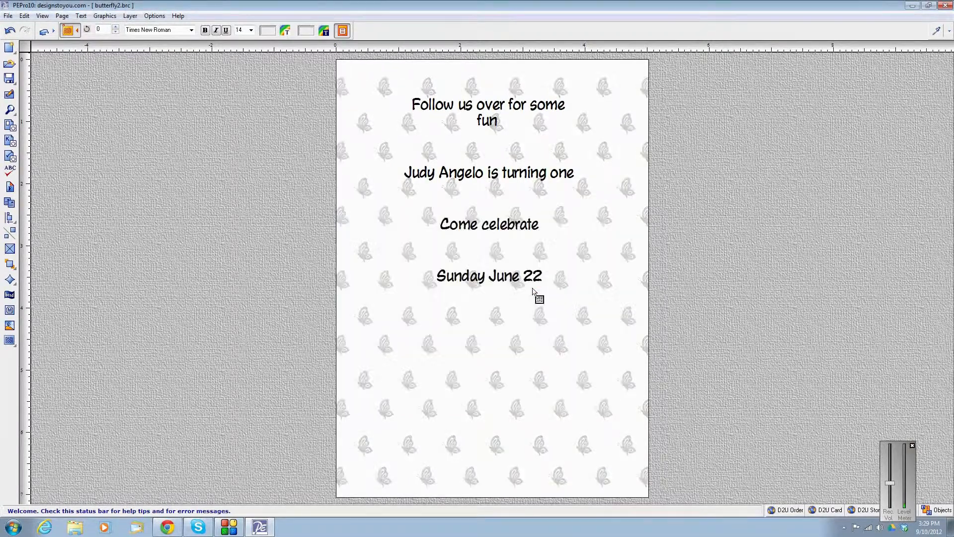
click(191, 292)
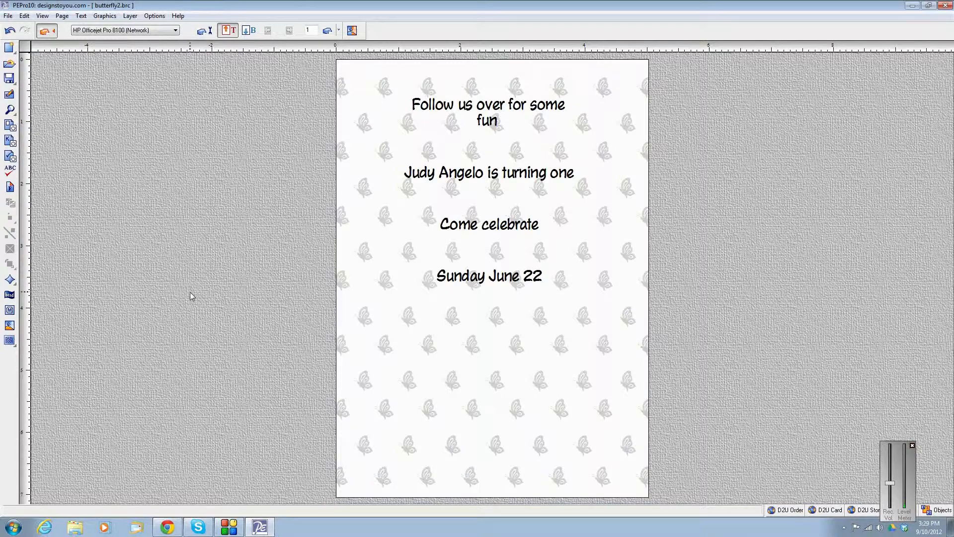
Widen the invitation text box about 1 inch, out to the page's right edge
click(519, 128)
click(536, 136)
drag(585, 190, 649, 191)
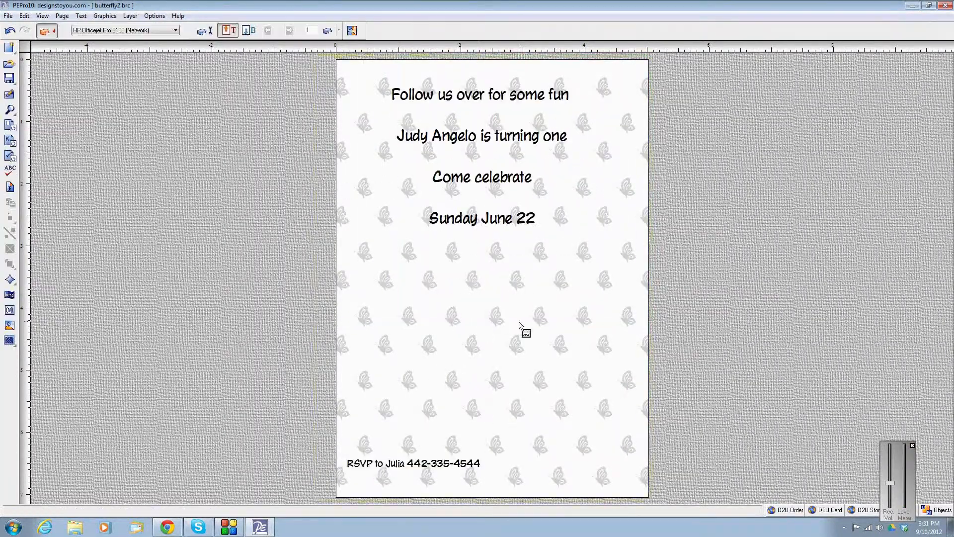
Preview the child photos, insert 1-year-old-073.jpg and place it centred below the "Sunday June 22" line
click(10, 324)
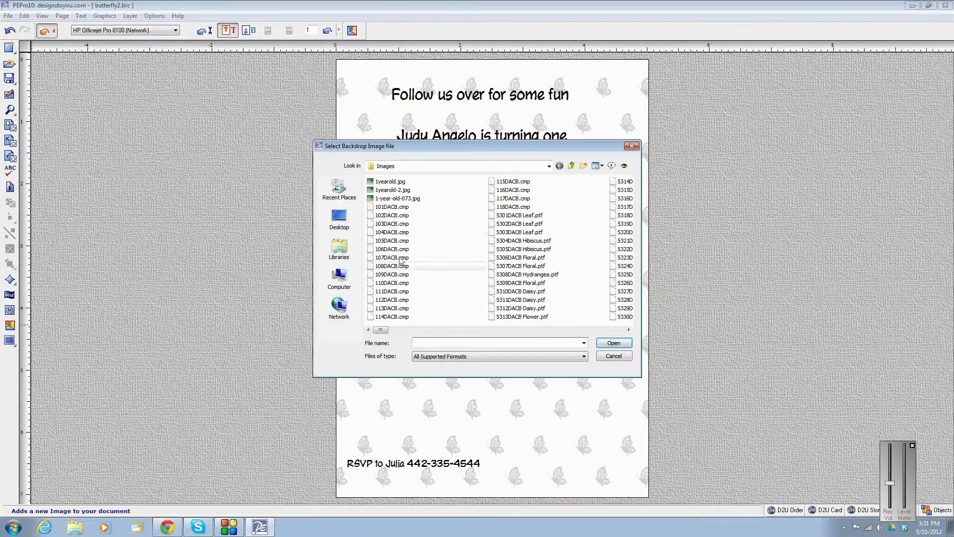
click(393, 190)
click(624, 166)
click(390, 182)
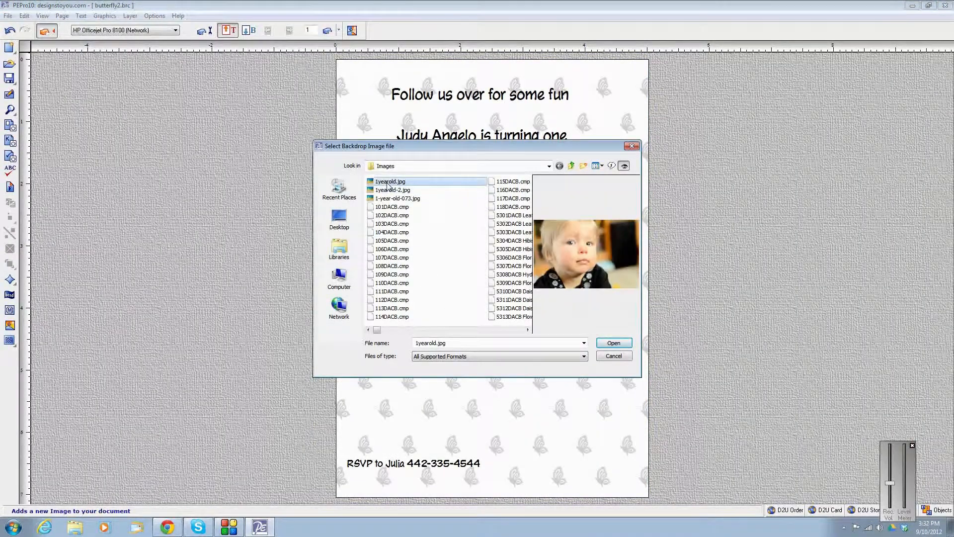
click(394, 200)
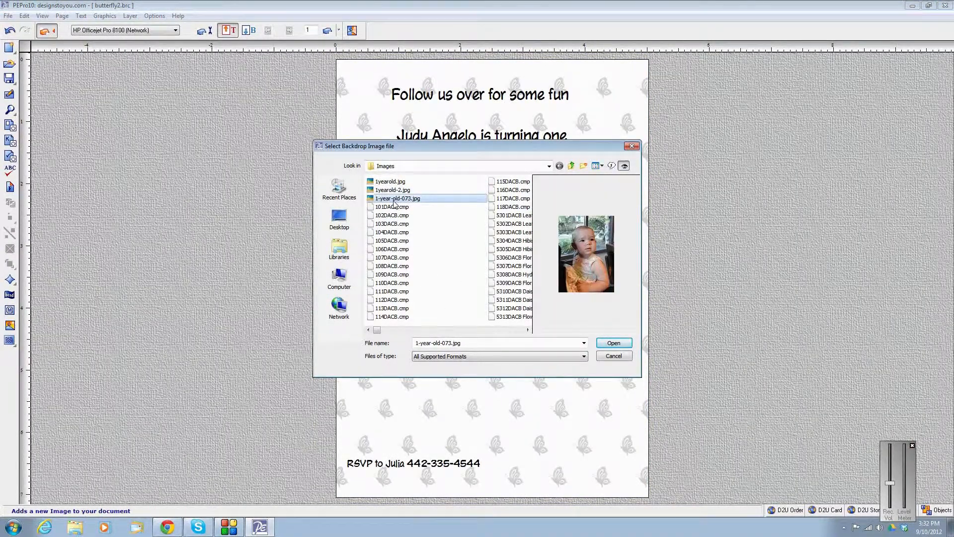
click(614, 343)
click(545, 311)
drag(382, 148, 466, 321)
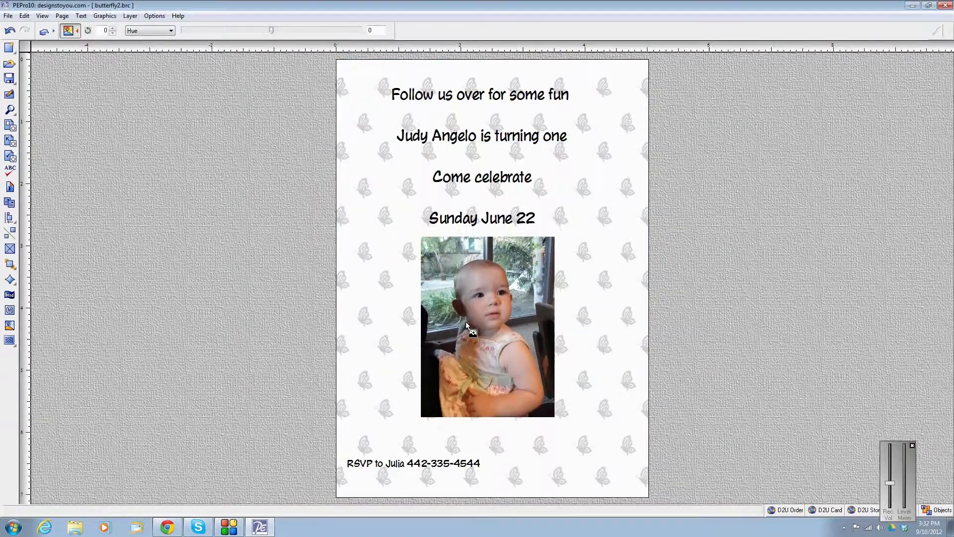
click(87, 332)
Add a light blue square shape over the child's photo and send it behind the photo
click(10, 279)
click(55, 280)
drag(421, 195, 478, 372)
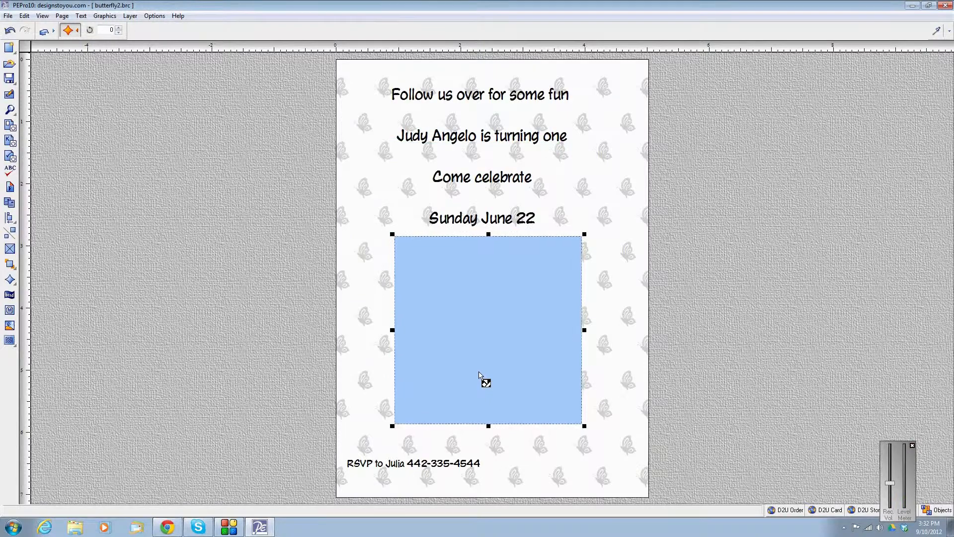
click(130, 16)
click(149, 58)
Shrink the blue shape to a narrow border around the photo and centre the two objects on each other
drag(584, 234, 558, 234)
drag(392, 426, 417, 421)
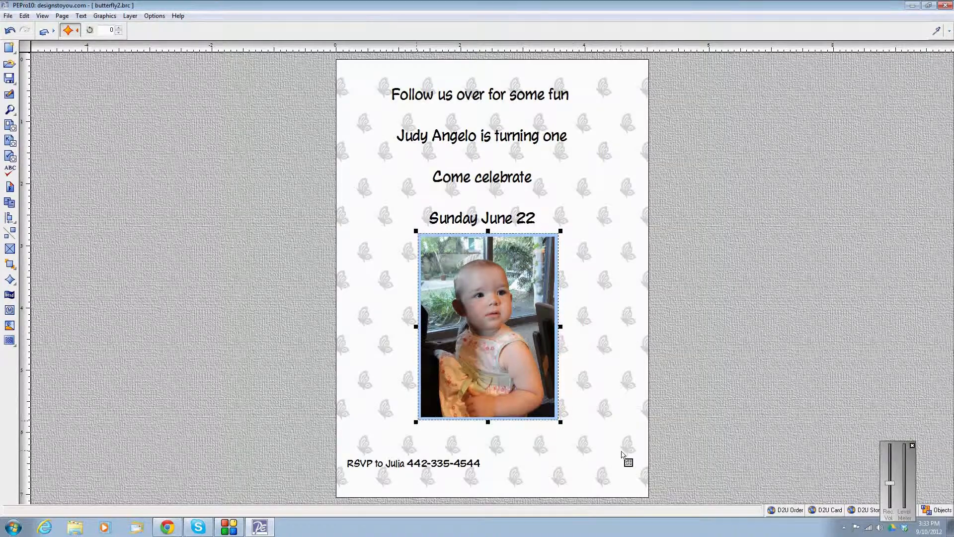
shift+click(539, 376)
click(9, 218)
click(91, 217)
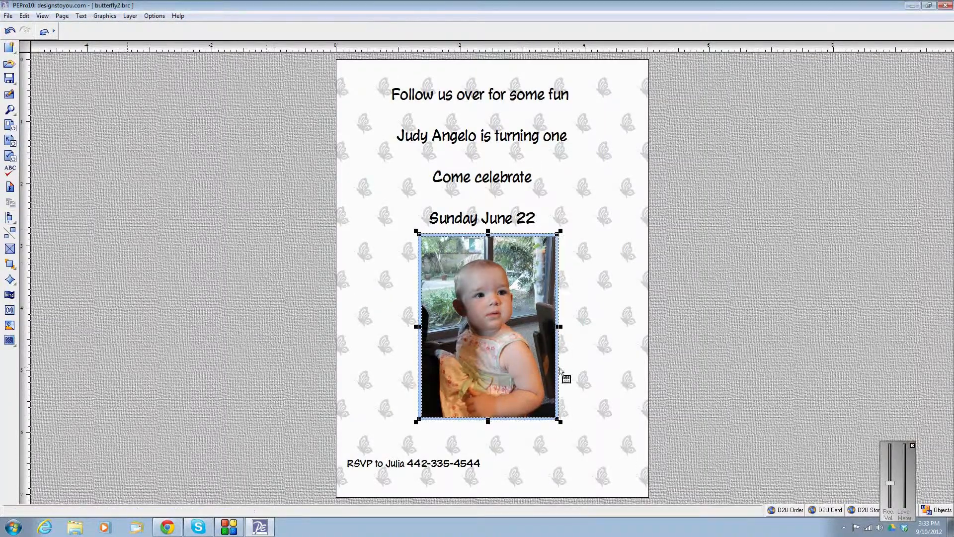
Change the colour of the shape behind the photo to dark grey so that it forms a frame
right_click(557, 333)
click(571, 340)
click(413, 281)
click(574, 256)
click(584, 346)
click(570, 330)
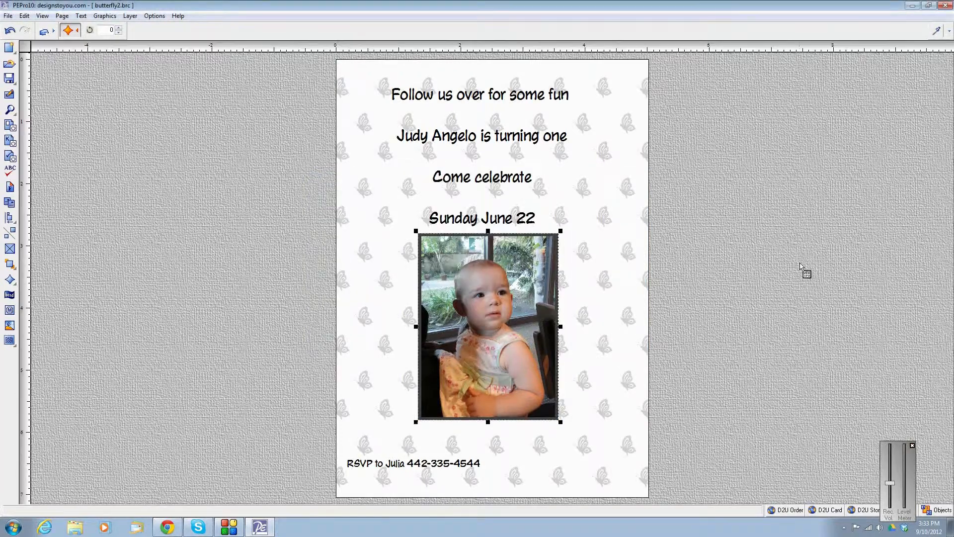
click(68, 402)
Pull the invitation text box's left edge in about 0.2 inch to centre the lines over the photo
right_click(450, 130)
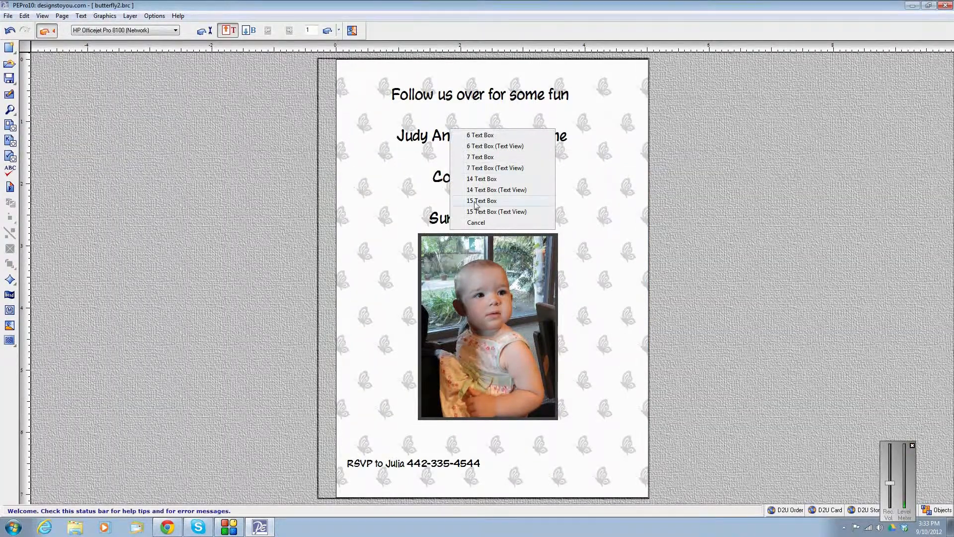
click(475, 200)
drag(319, 278, 333, 281)
click(192, 201)
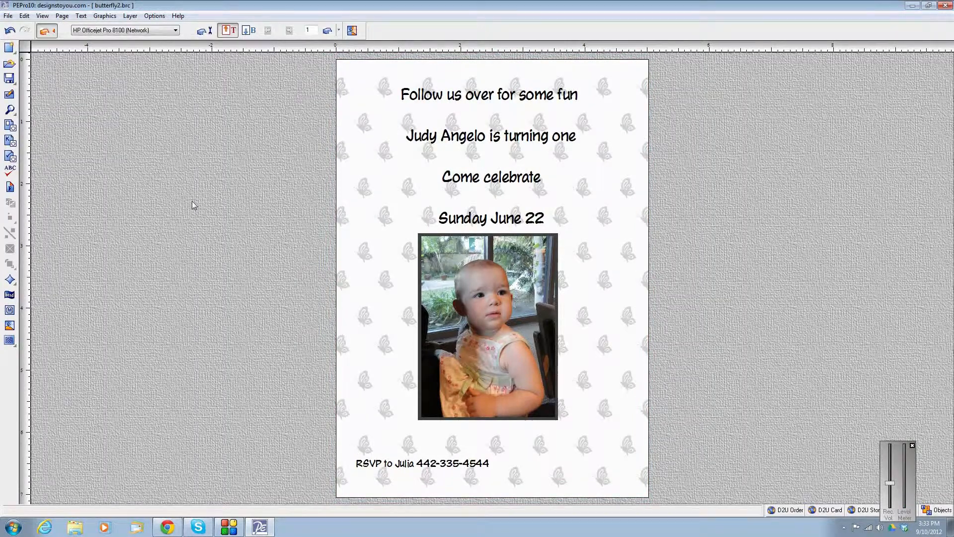
Shorten the invitation text box slightly from its bottom edge to raise the RSVP line
right_click(441, 482)
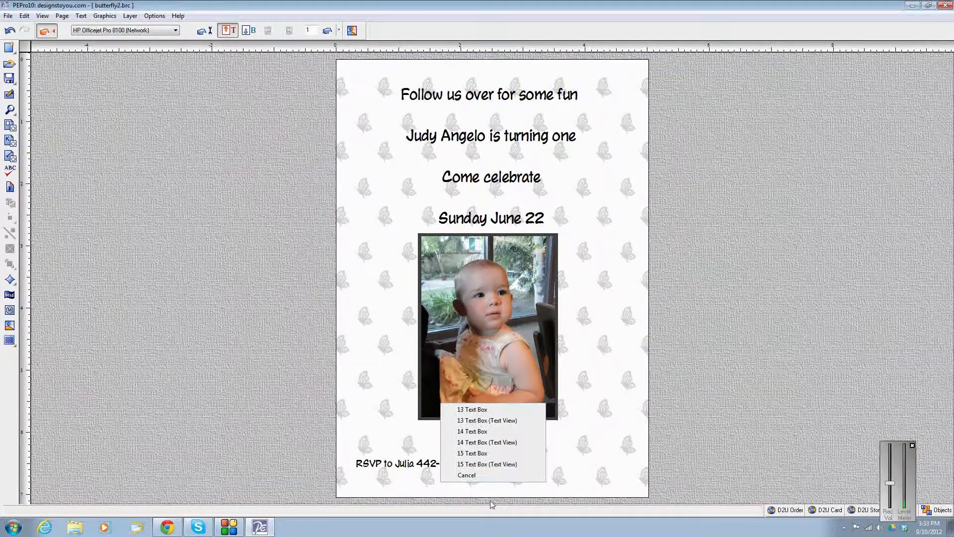
click(476, 464)
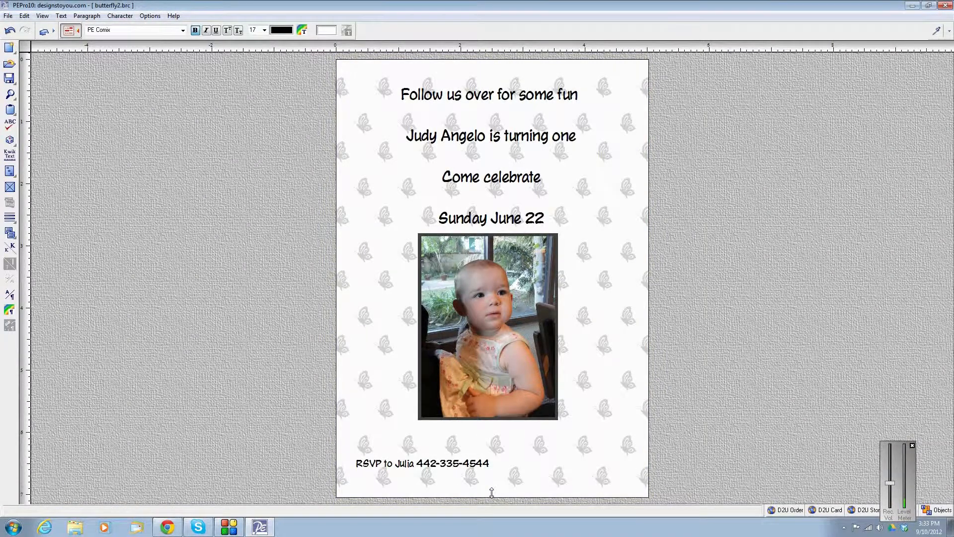
drag(491, 491, 492, 489)
click(172, 428)
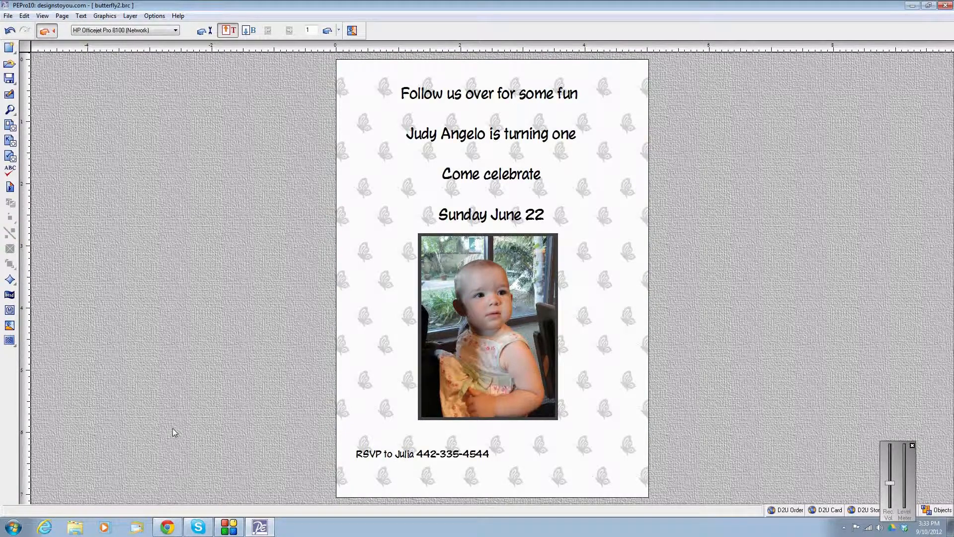